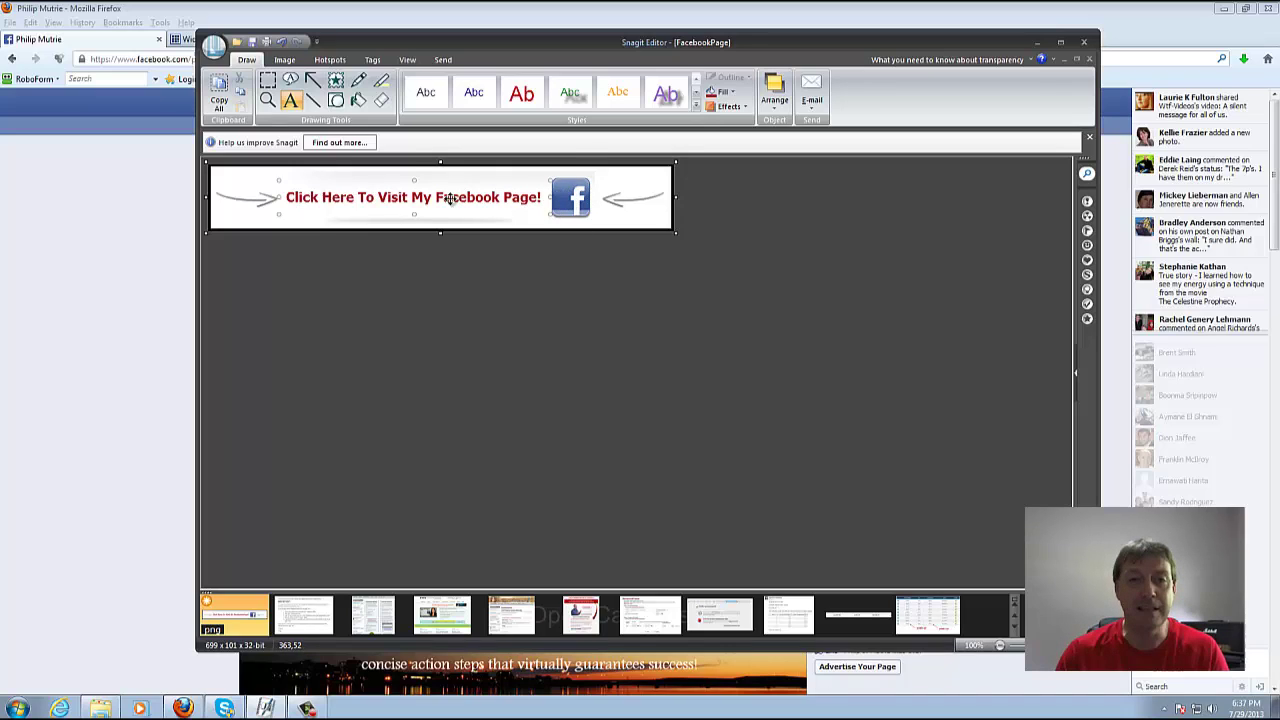
Select part of the banner's caption text, then deselect it
click(403, 197)
drag(318, 197, 487, 266)
click(486, 264)
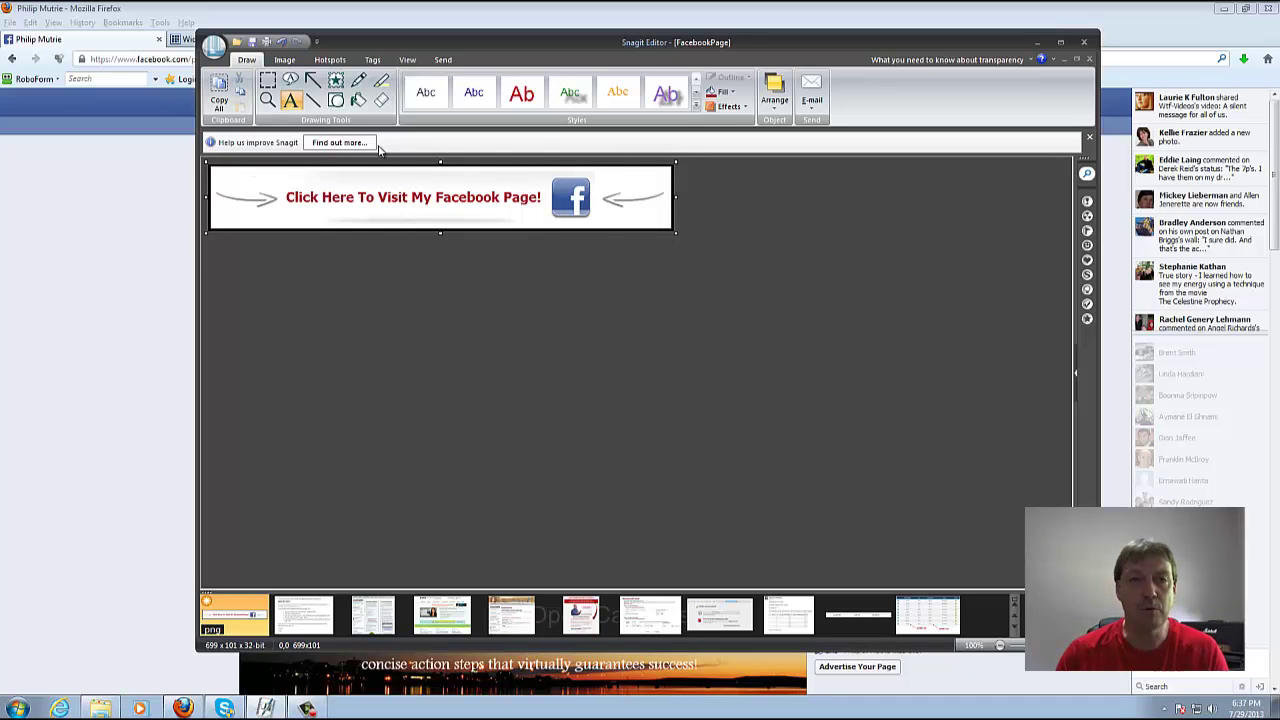
Look over the image's border colour and width choices, closing the menu unchanged
click(284, 60)
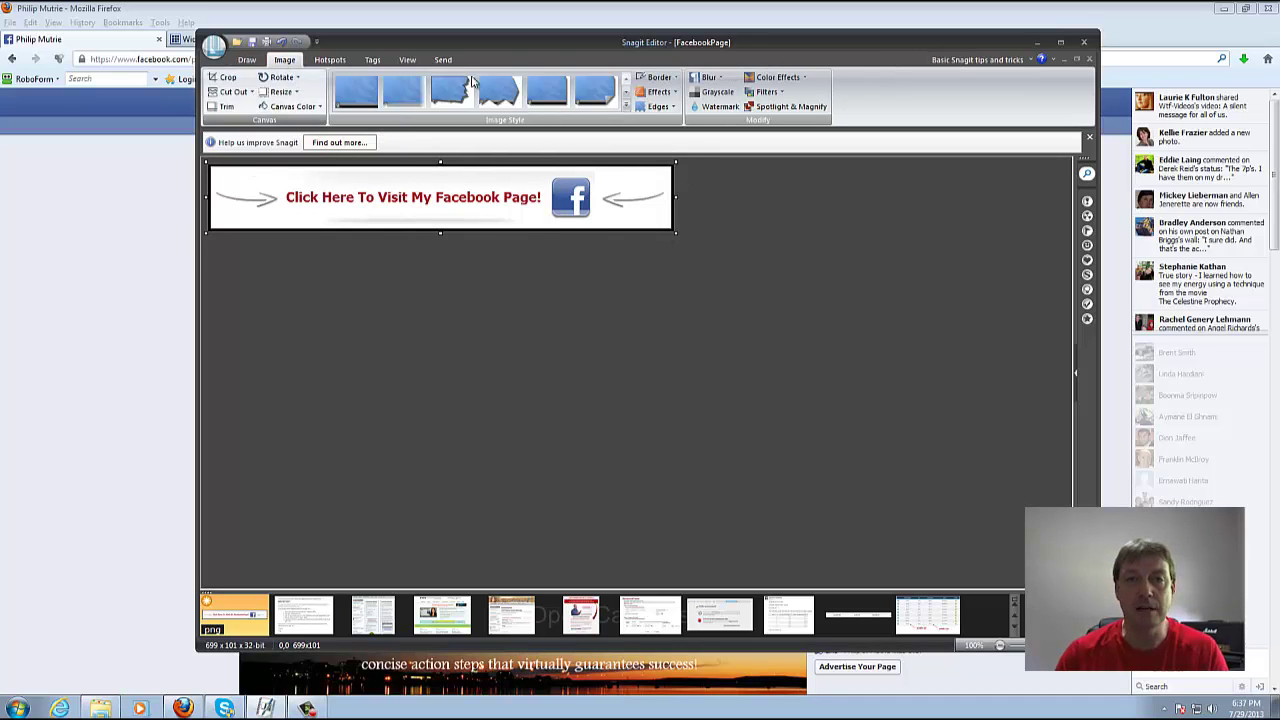
click(657, 77)
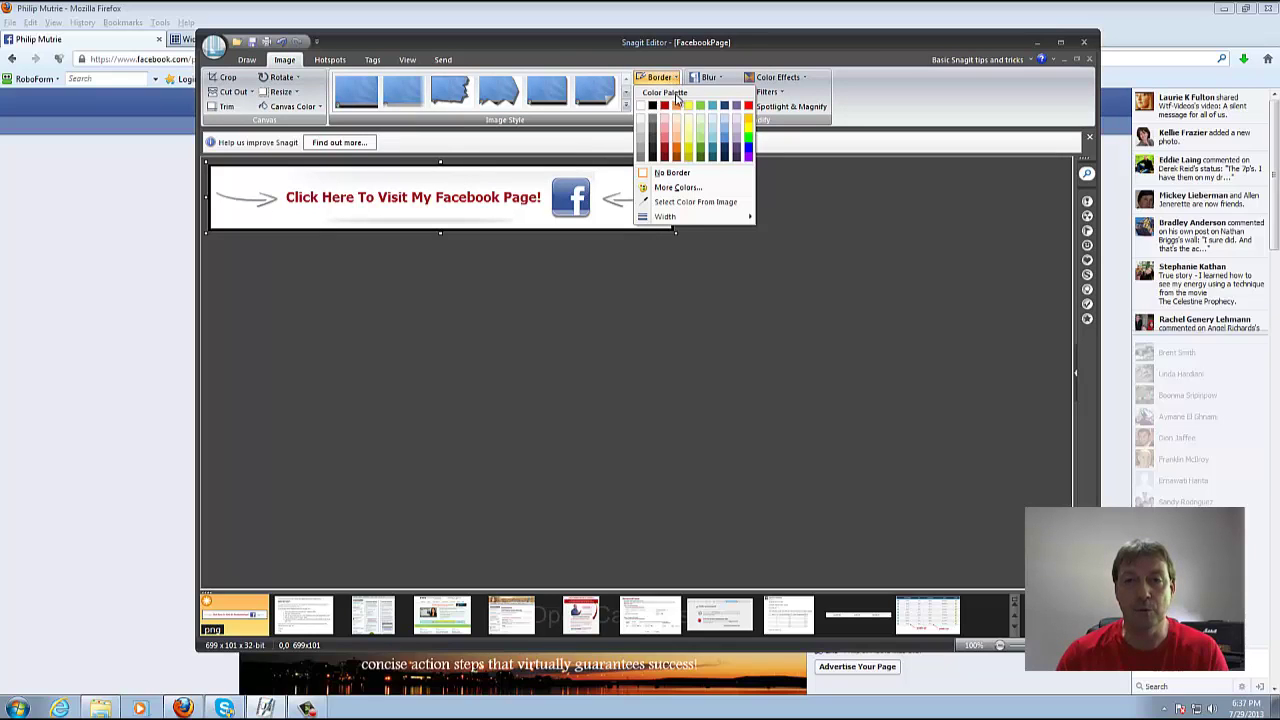
mouse_move(686, 221)
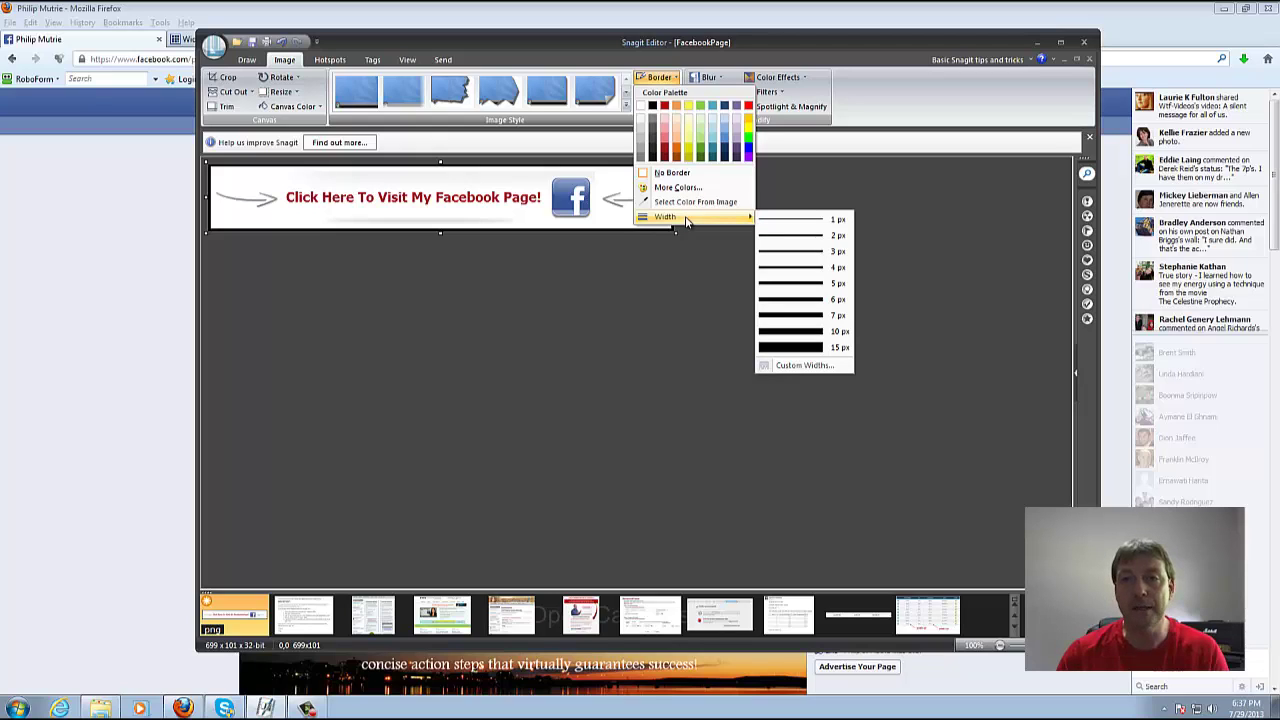
click(568, 35)
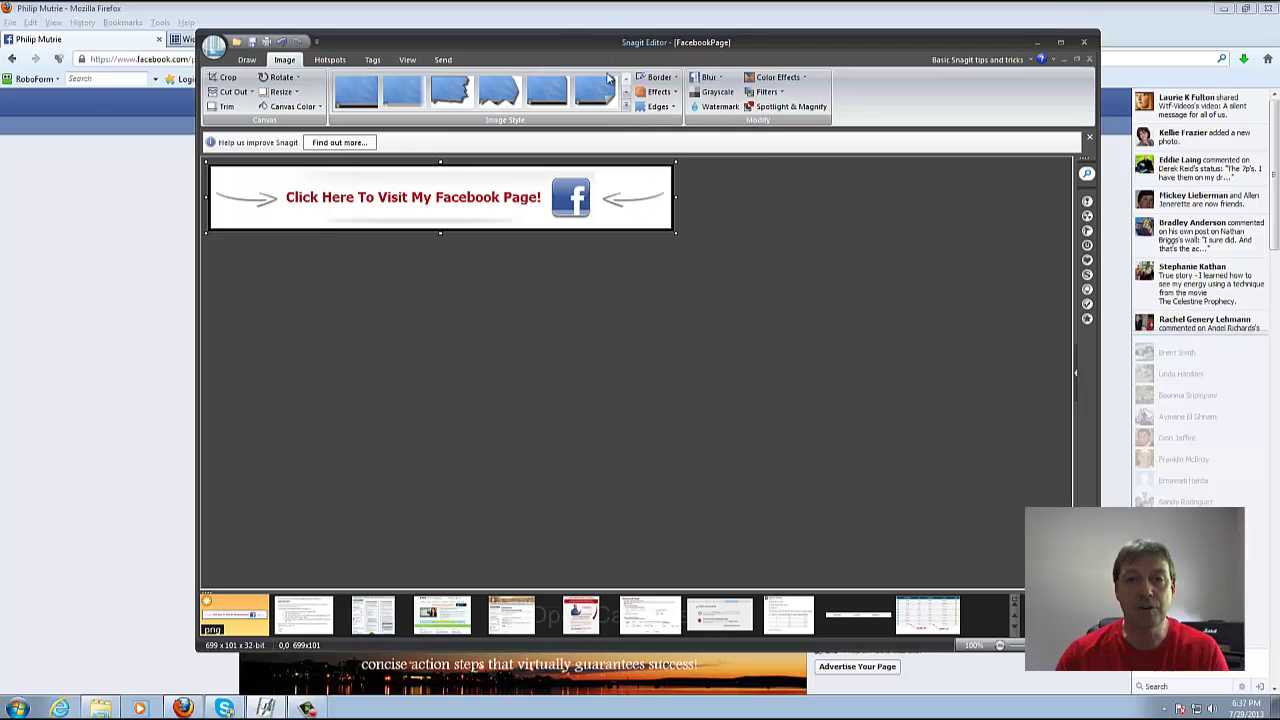
Minimize Snagit and select the full Facebook page address in Firefox's address bar
click(1038, 45)
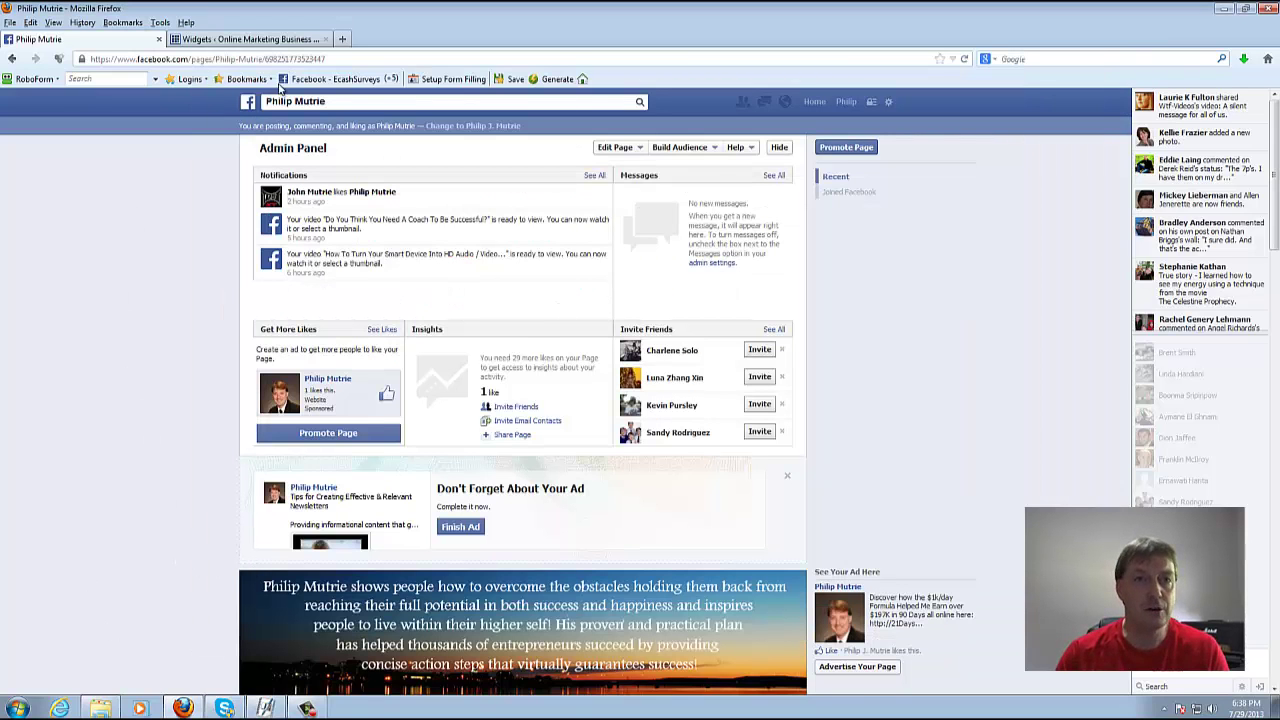
click(318, 58)
drag(310, 58, 84, 58)
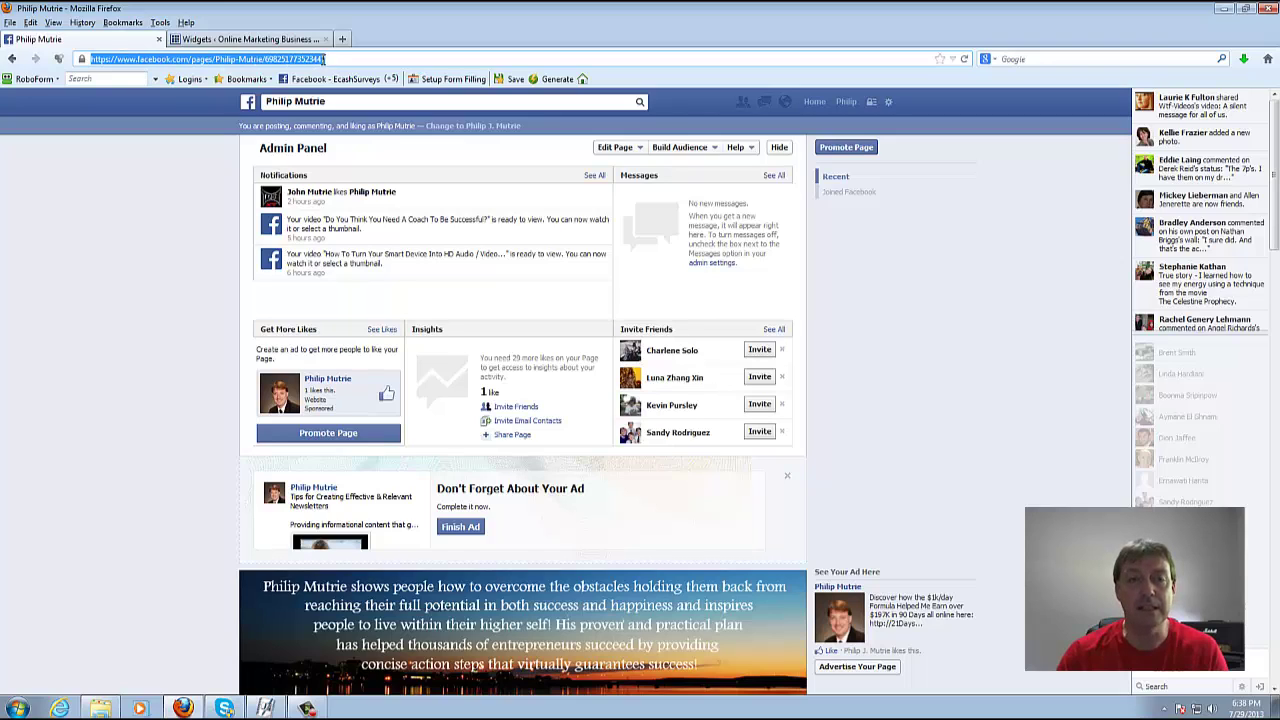
drag(324, 60, 85, 59)
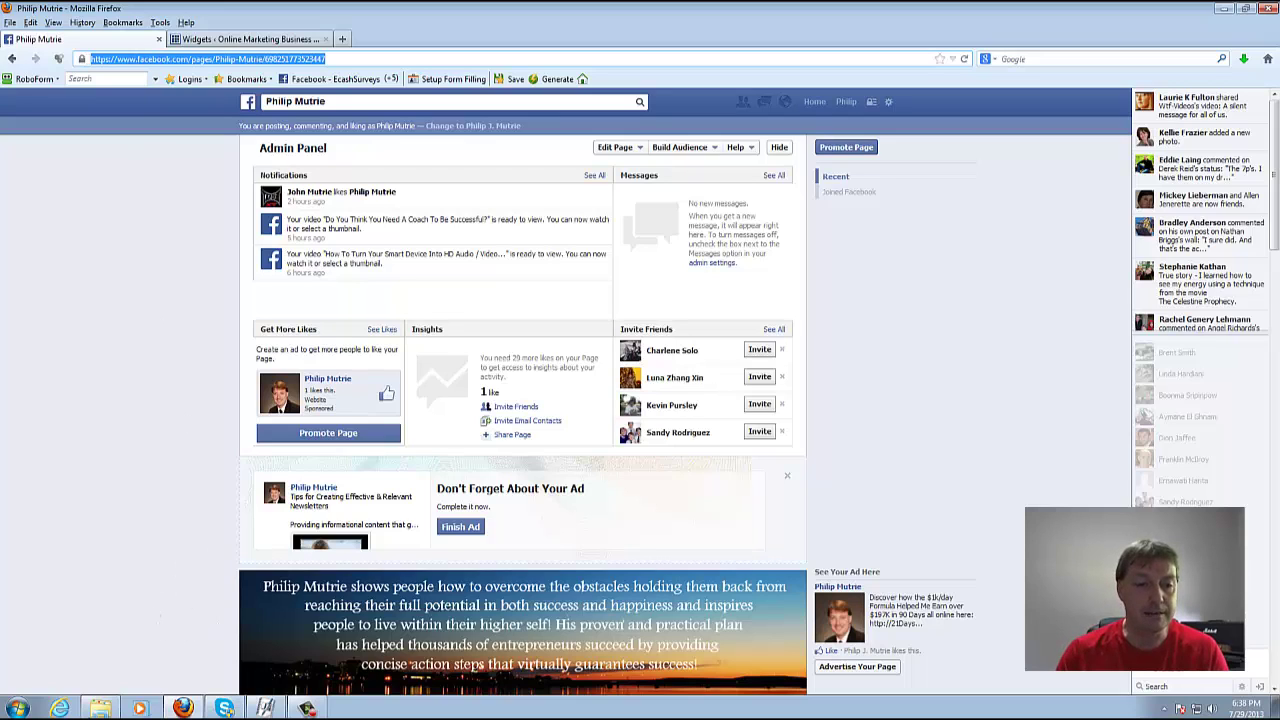
click(17, 711)
Launch Word 2010, paste the HTML link snippet into a blank document, and enlarge the window
click(70, 418)
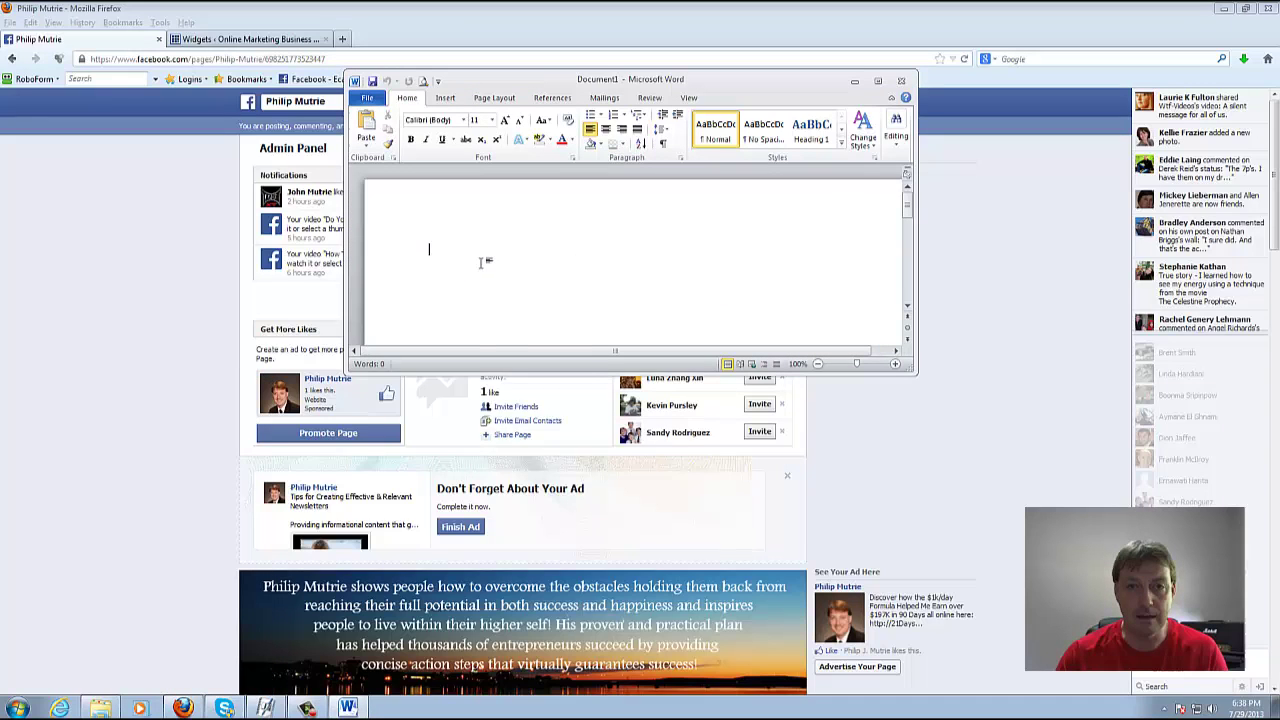
right_click(482, 265)
click(510, 315)
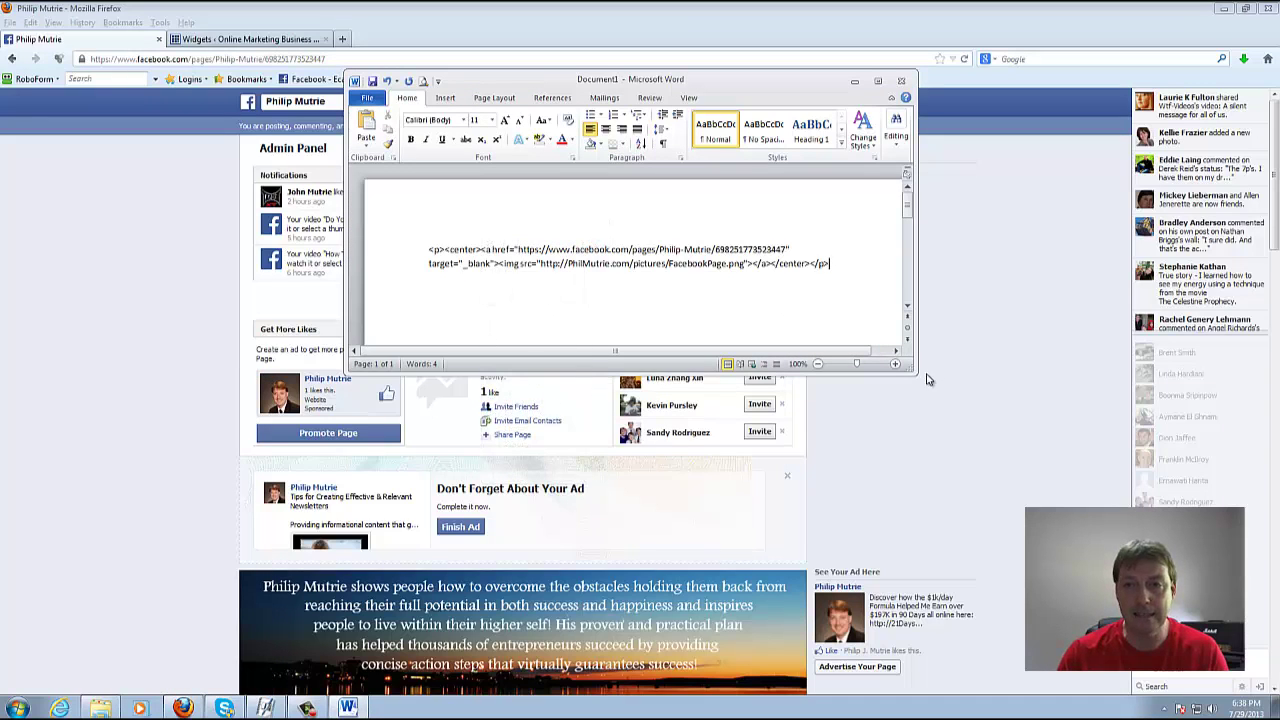
drag(913, 373, 1022, 573)
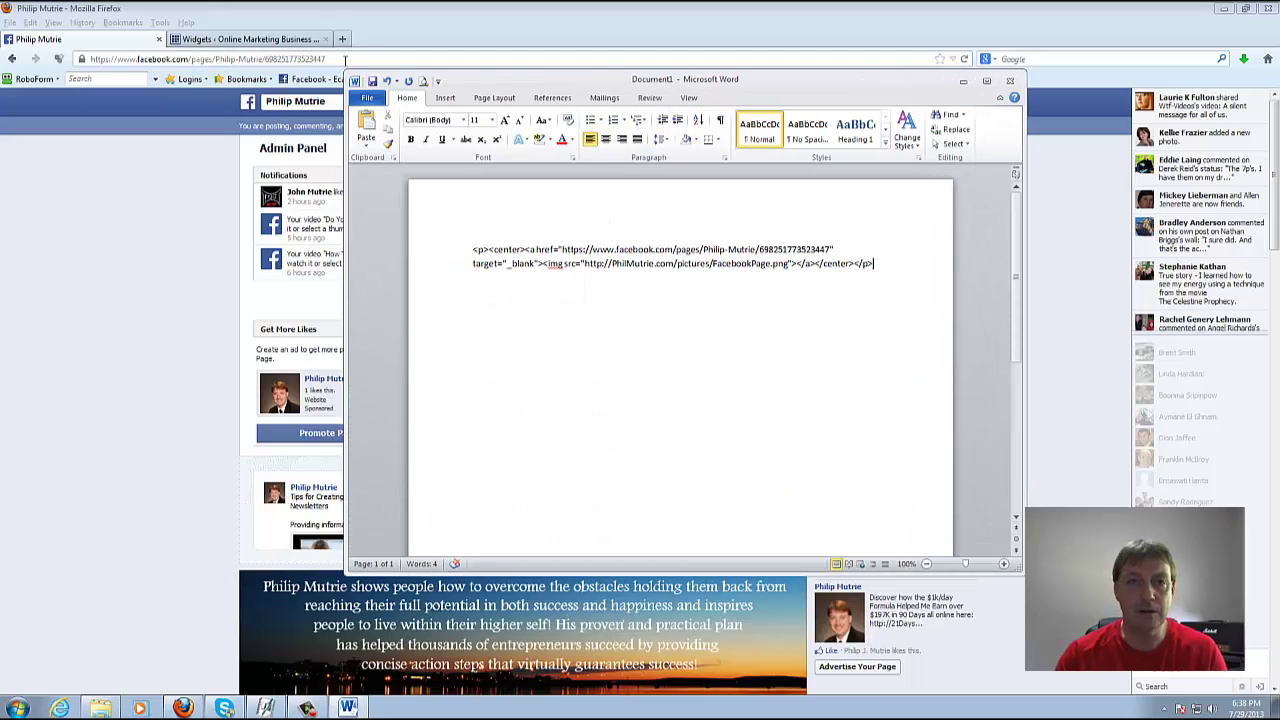
drag(346, 74, 214, 42)
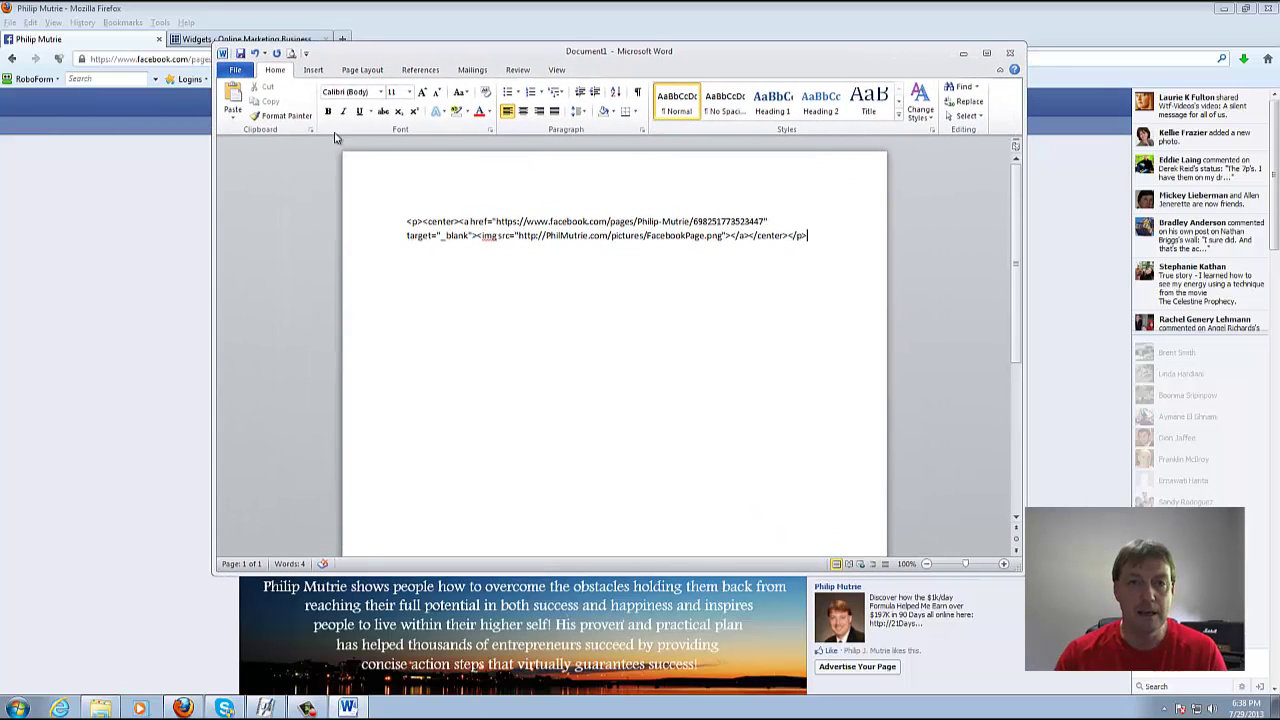
Set the whole HTML snippet to 24 pt font size
drag(408, 219, 791, 262)
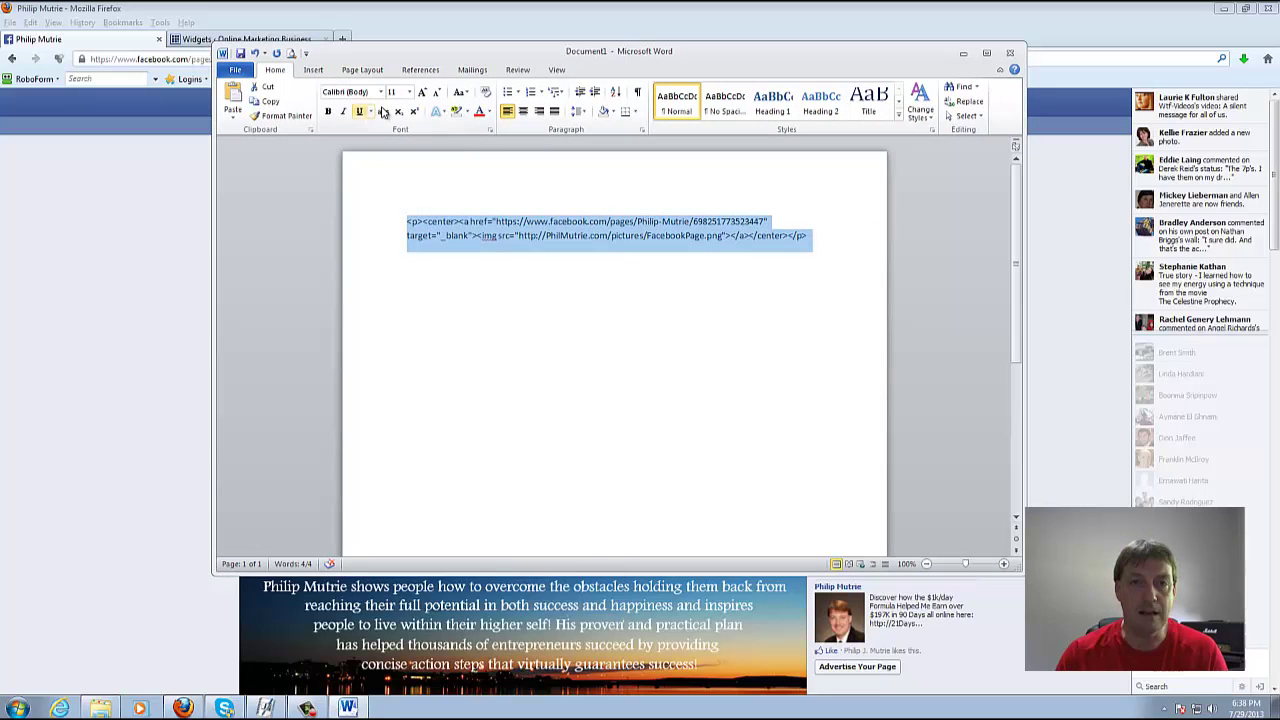
click(410, 92)
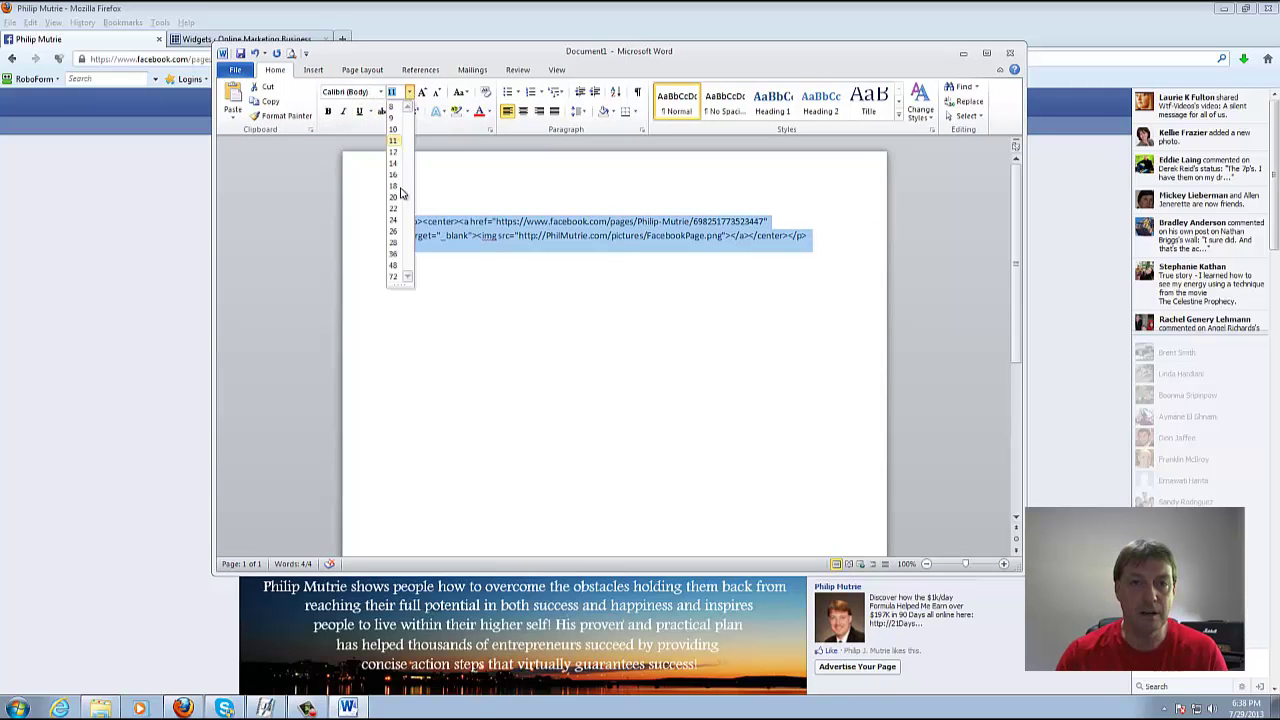
click(394, 220)
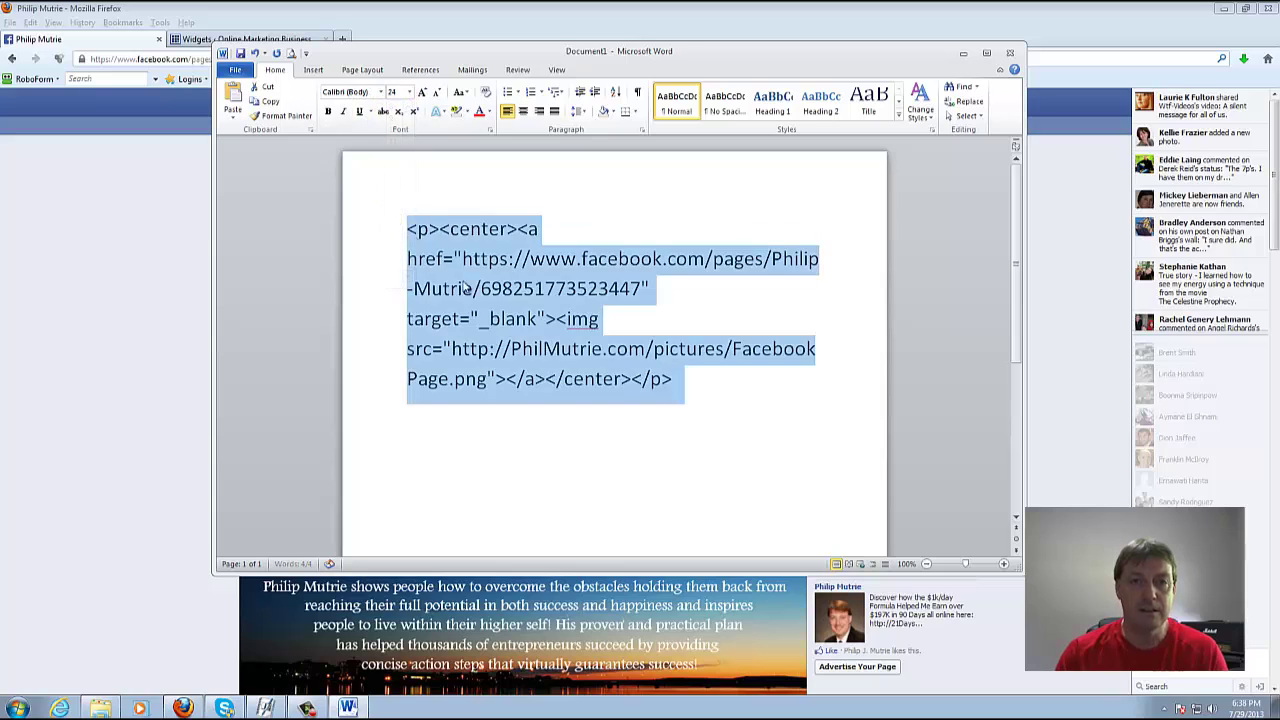
click(543, 486)
drag(450, 229, 402, 240)
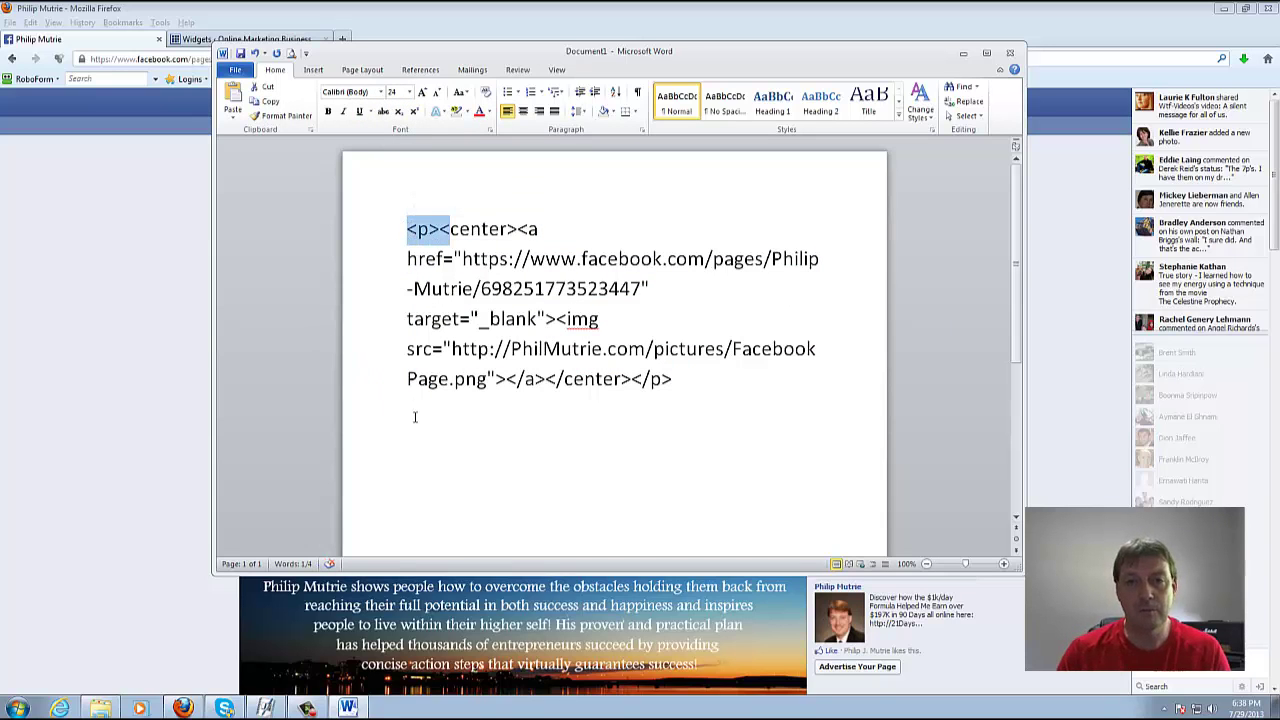
Select the href URL in the snippet's link tag so it points to the Facebook page address
click(441, 230)
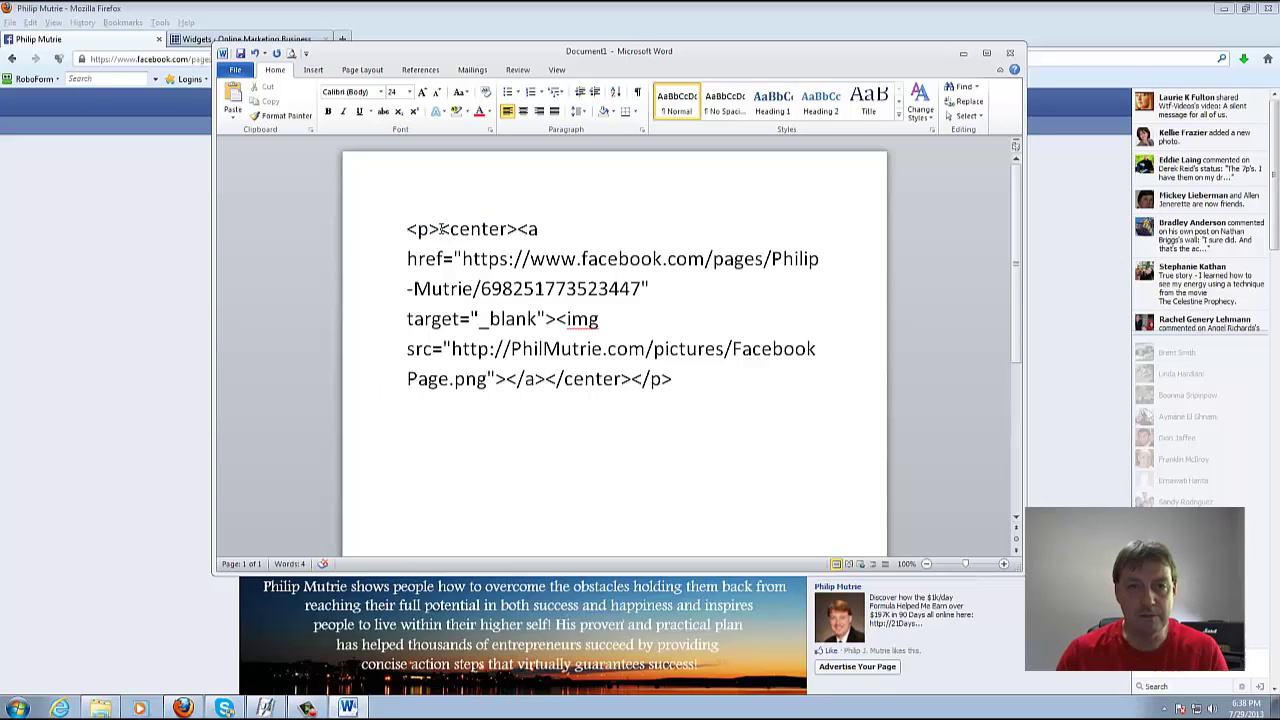
drag(441, 230, 505, 230)
click(507, 230)
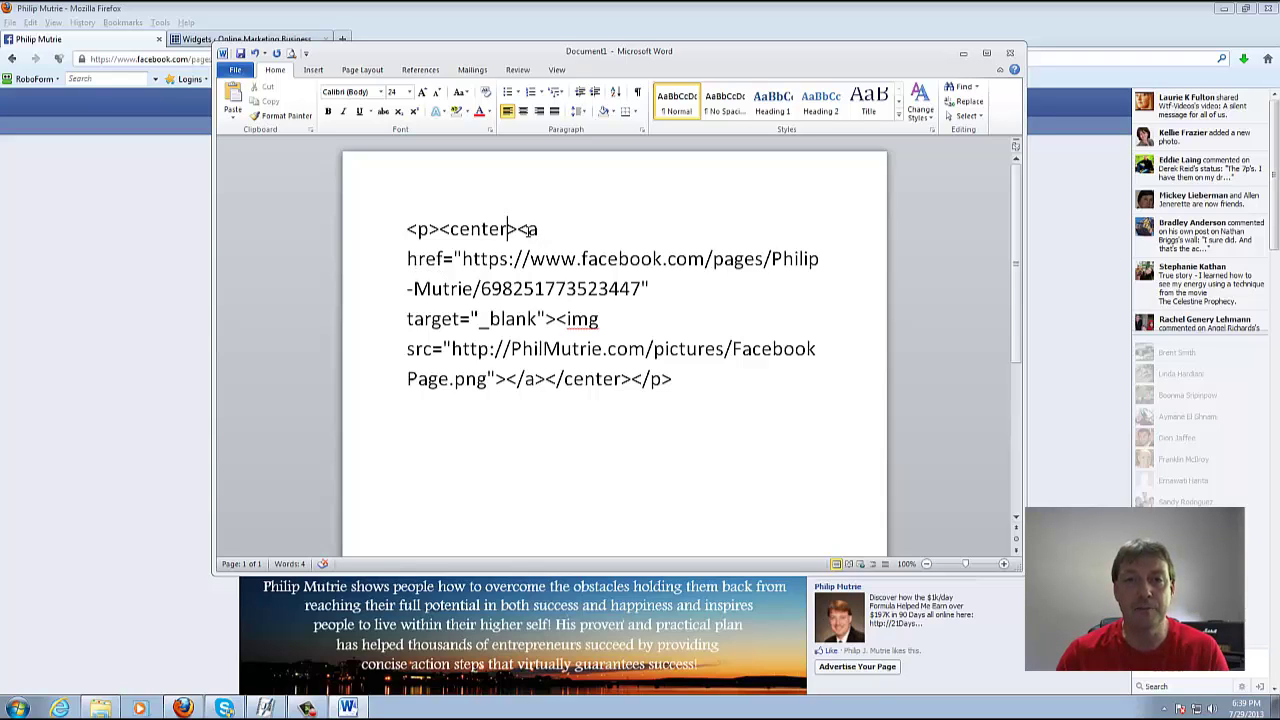
drag(528, 229, 541, 231)
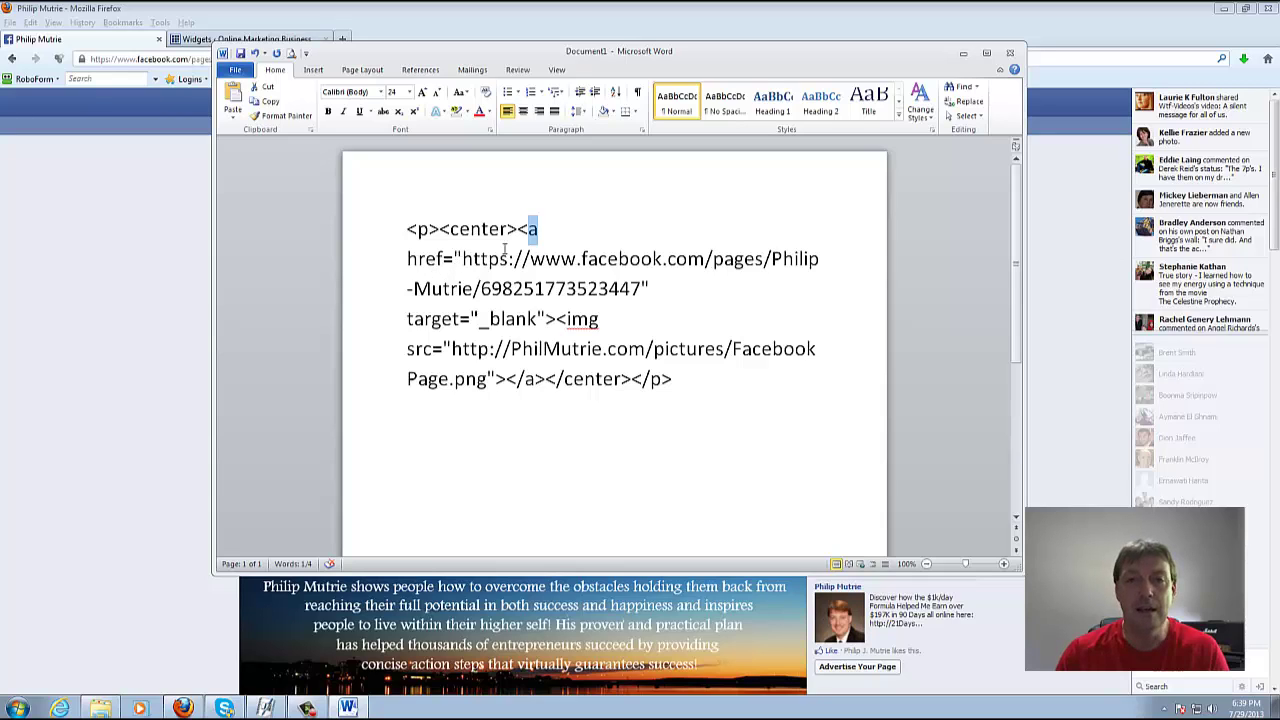
drag(463, 258, 641, 289)
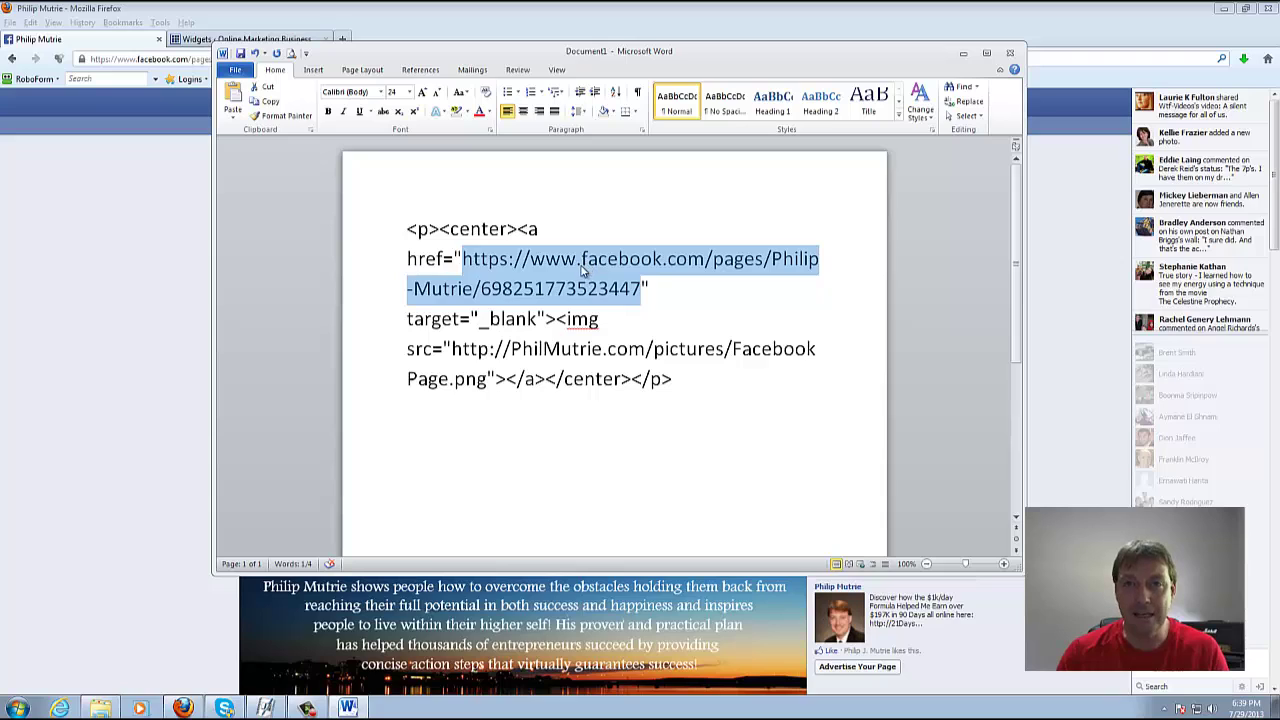
click(650, 289)
double_click(650, 289)
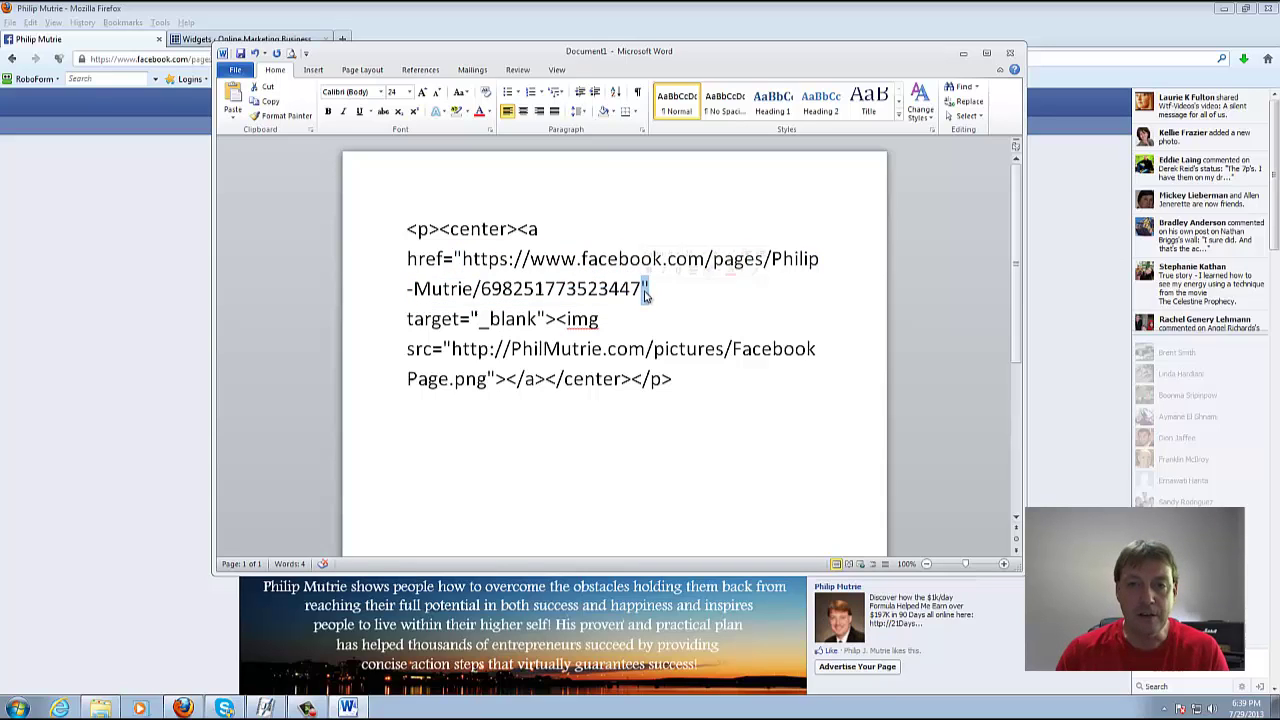
click(647, 288)
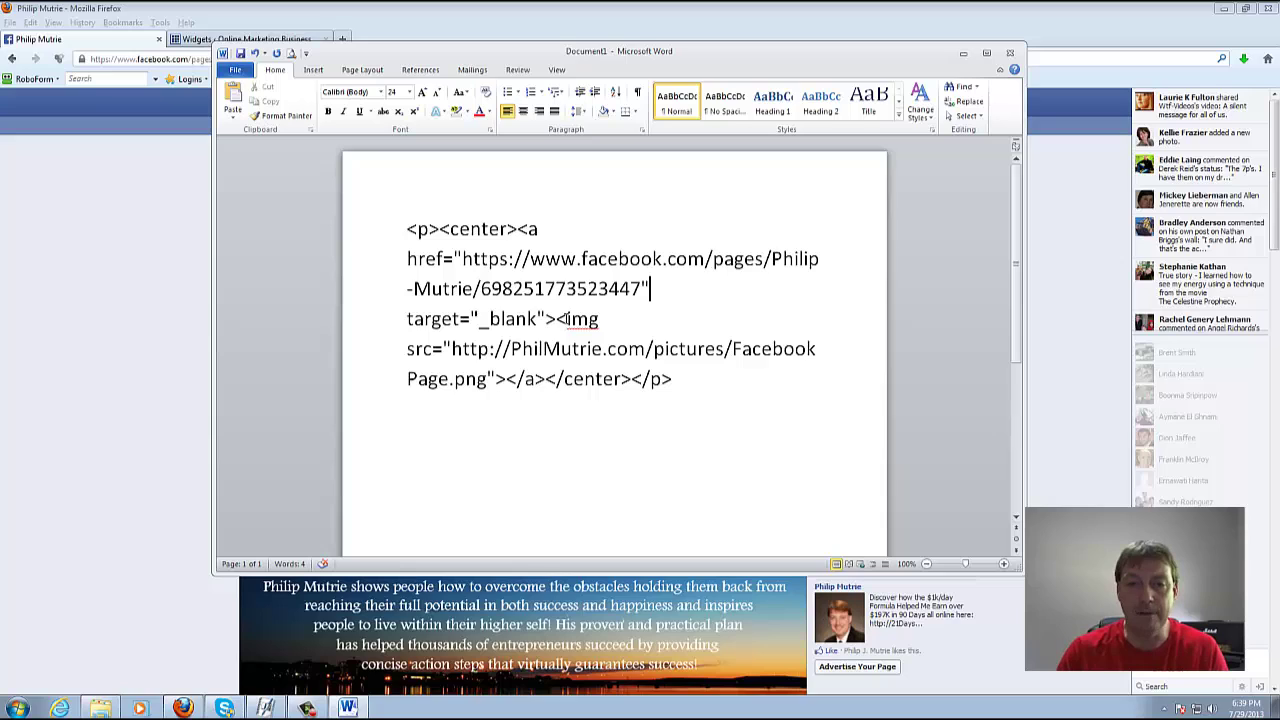
drag(567, 318, 599, 319)
click(567, 318)
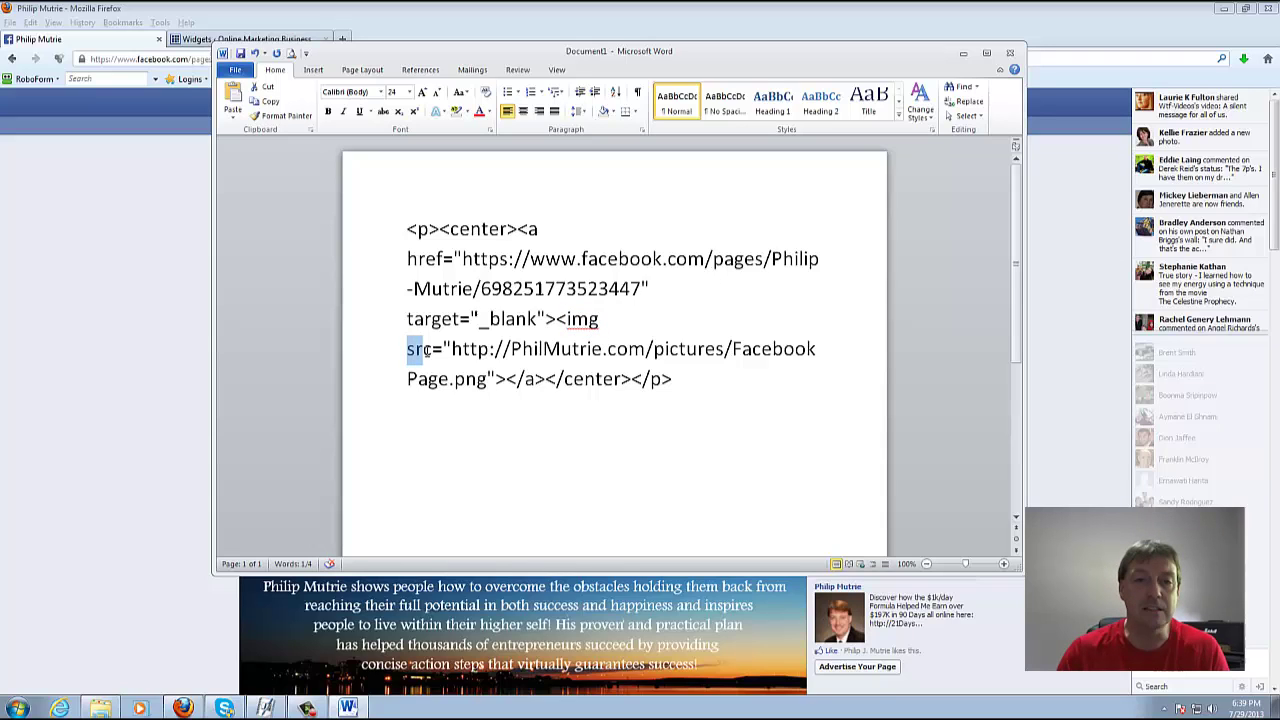
drag(425, 350, 433, 350)
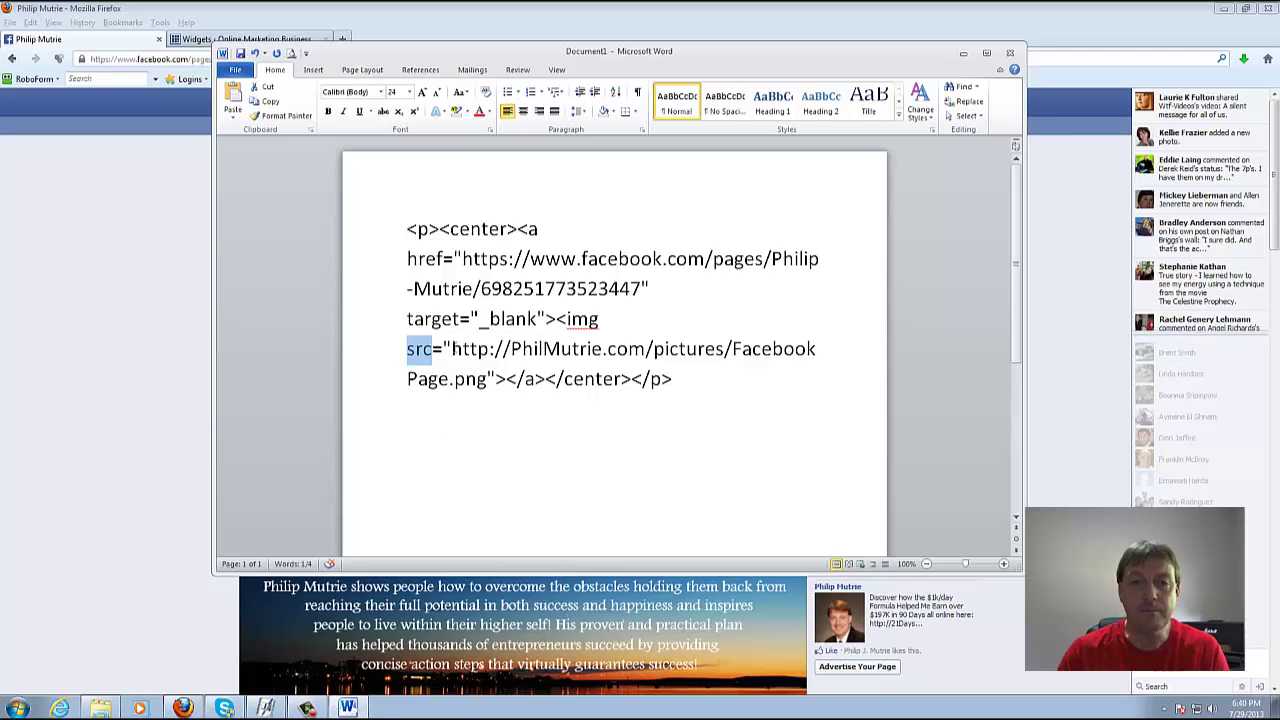
drag(453, 349, 477, 377)
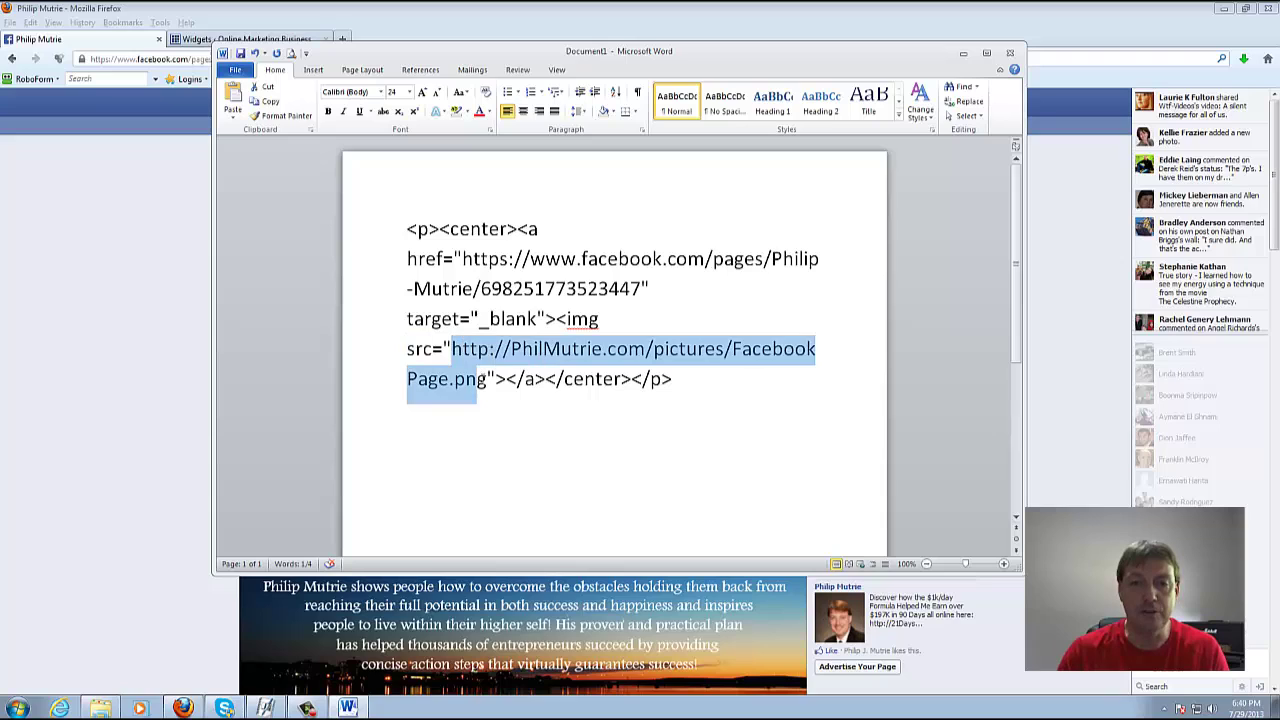
click(546, 426)
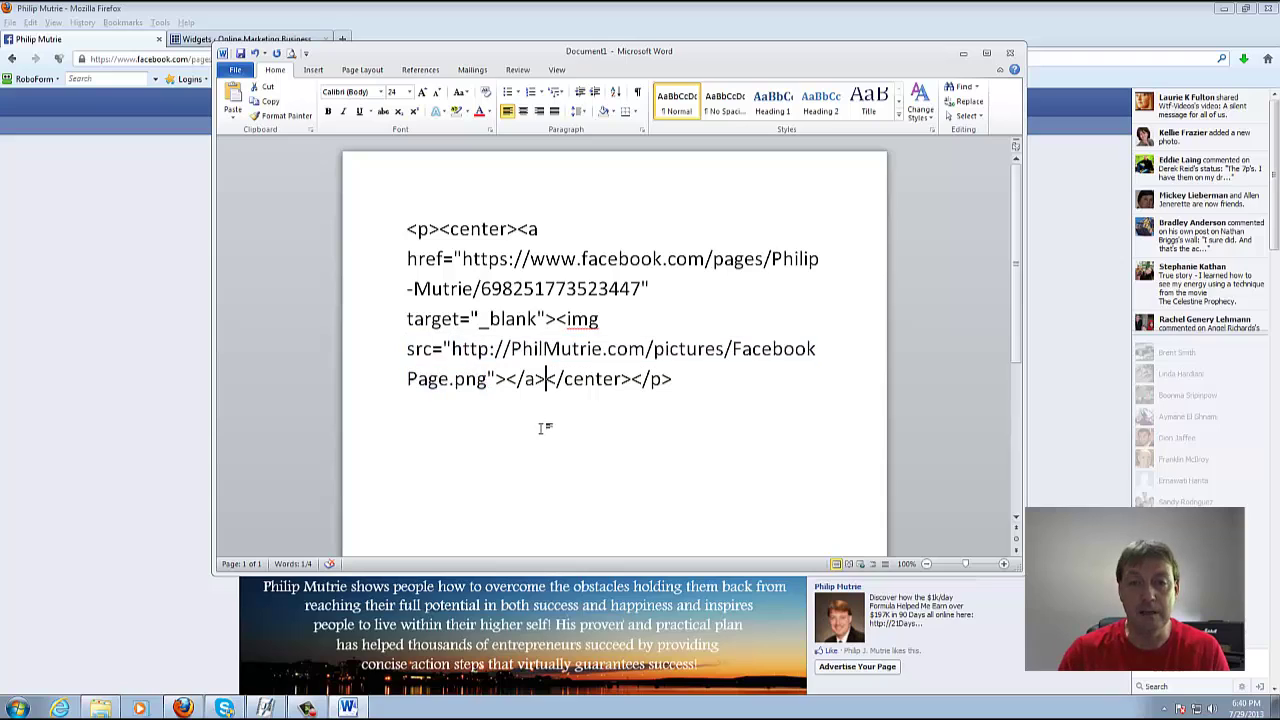
click(550, 372)
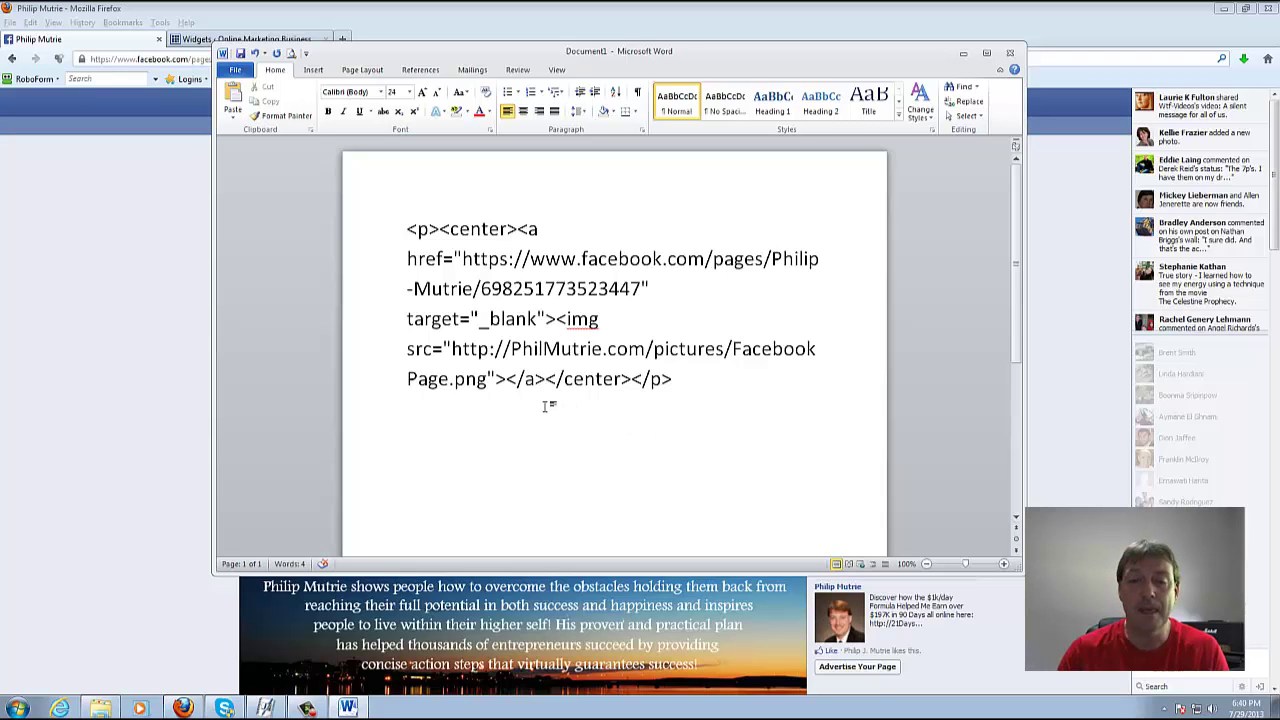
drag(508, 378, 563, 380)
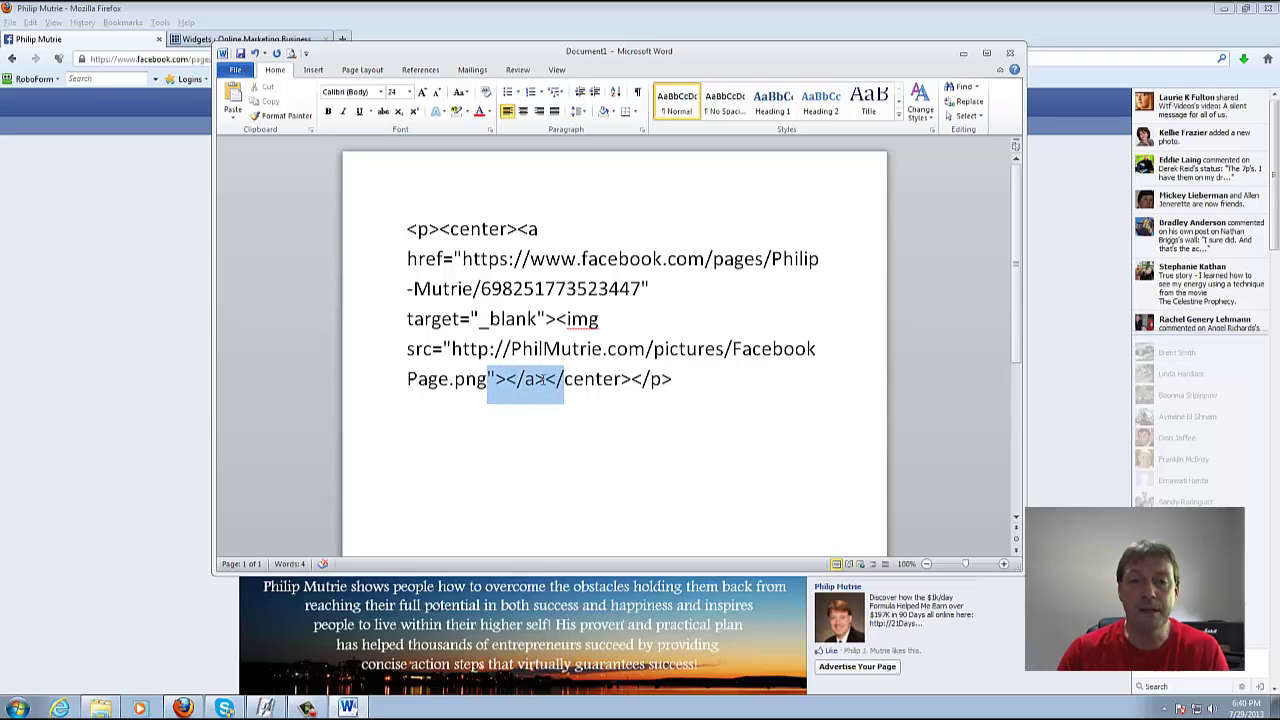
click(443, 258)
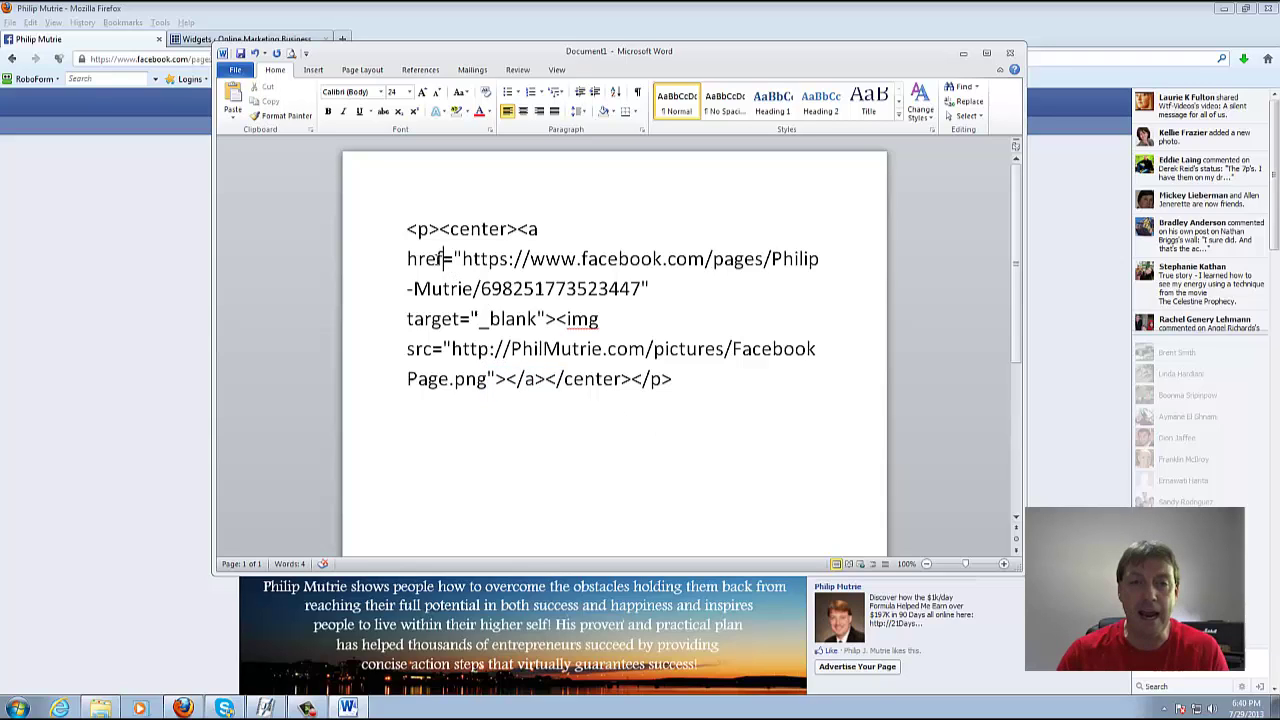
double_click(441, 258)
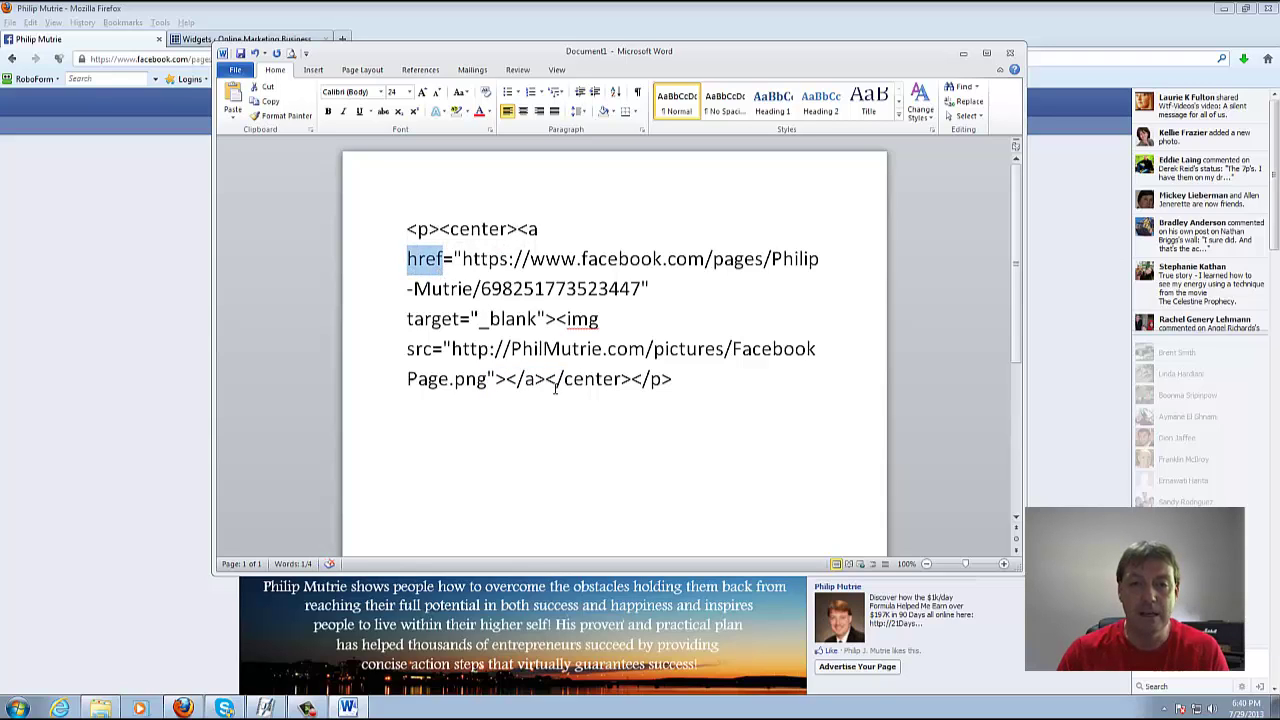
click(518, 378)
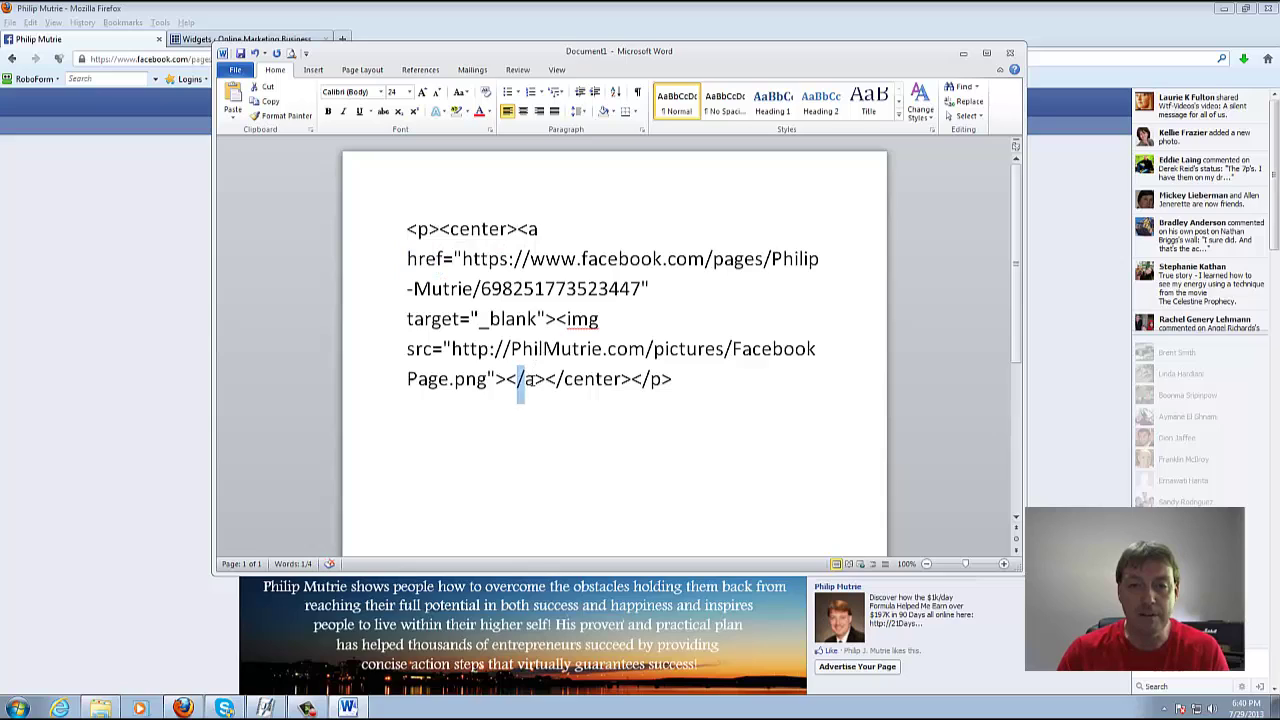
drag(487, 378, 536, 378)
click(535, 378)
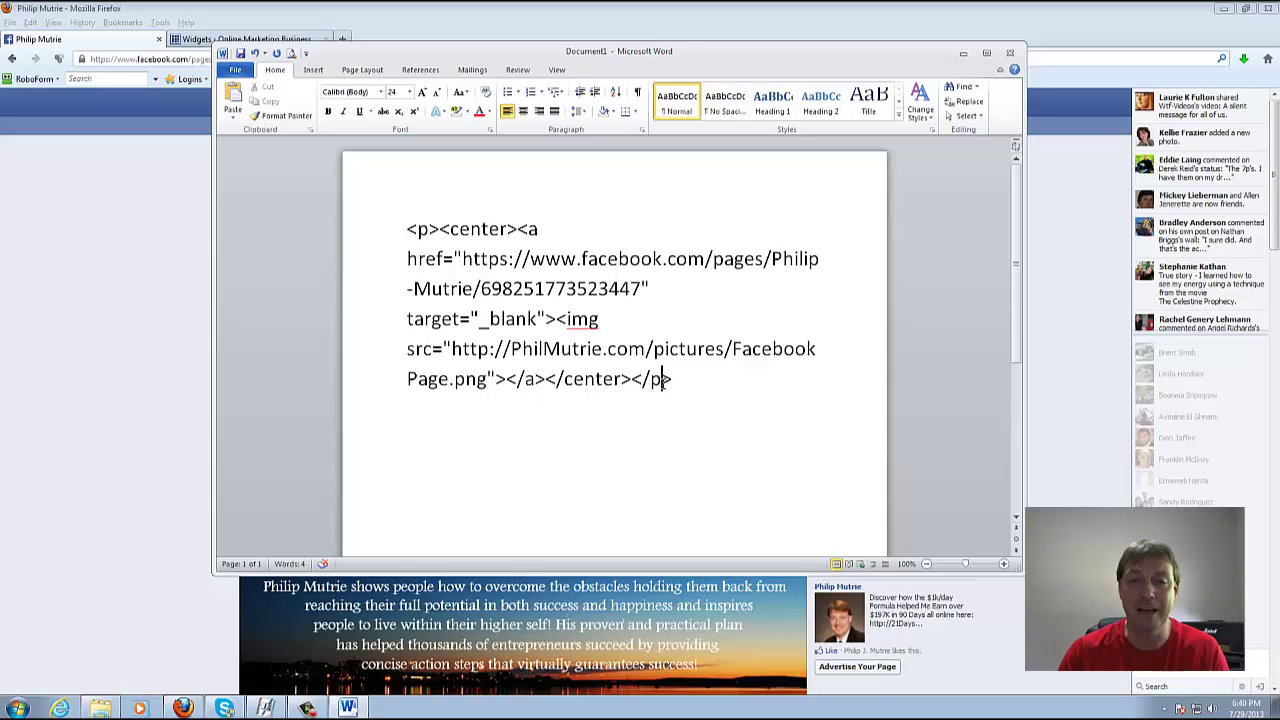
click(674, 430)
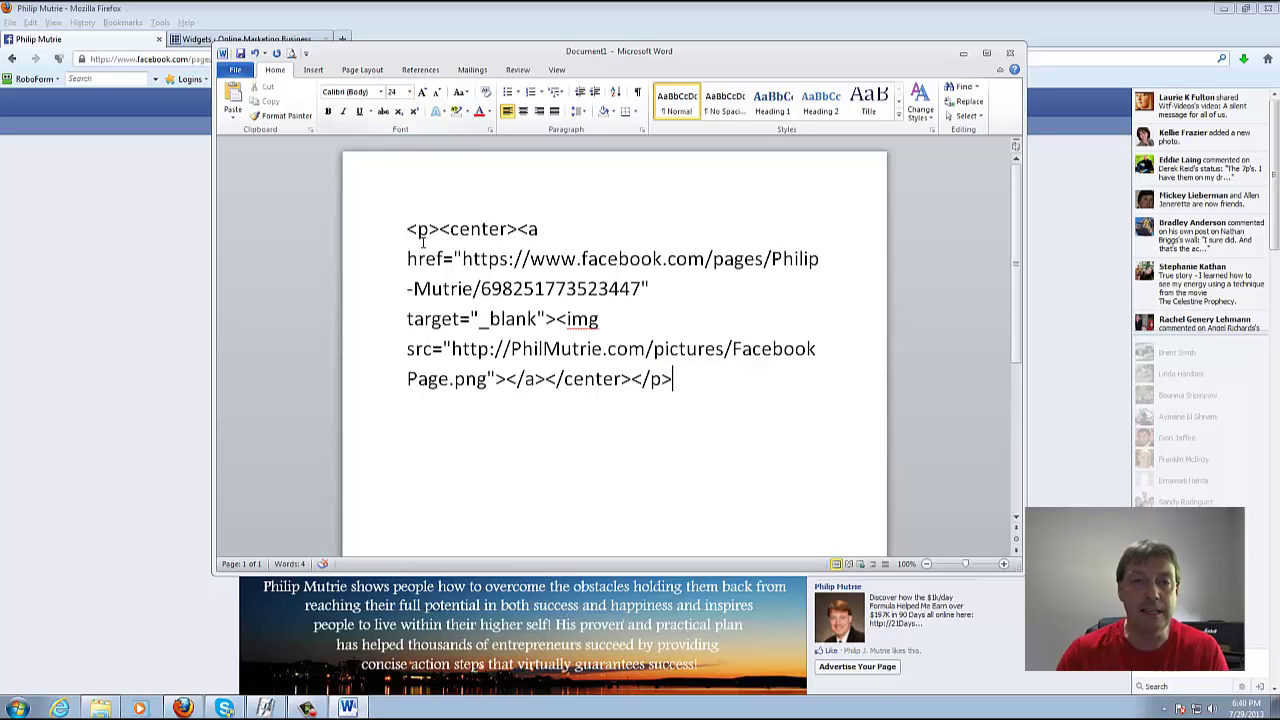
Set the whole banner code back to font size 11
drag(408, 228, 682, 385)
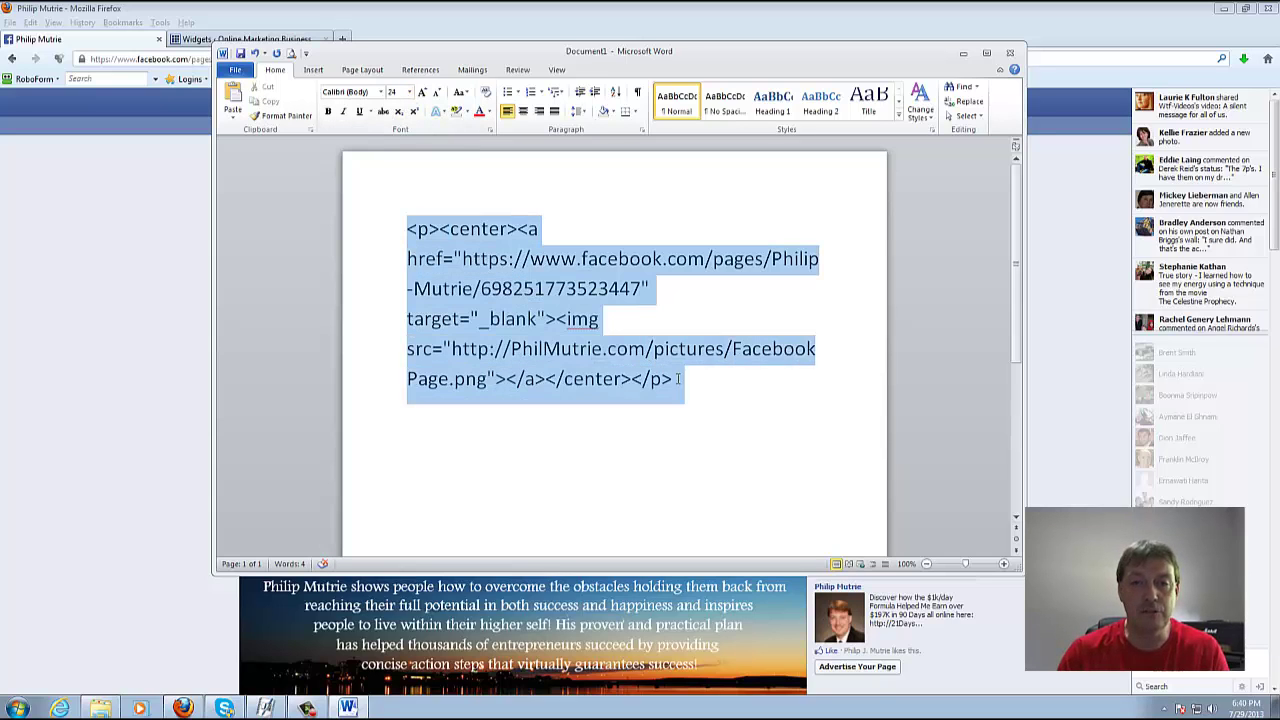
click(408, 92)
click(395, 140)
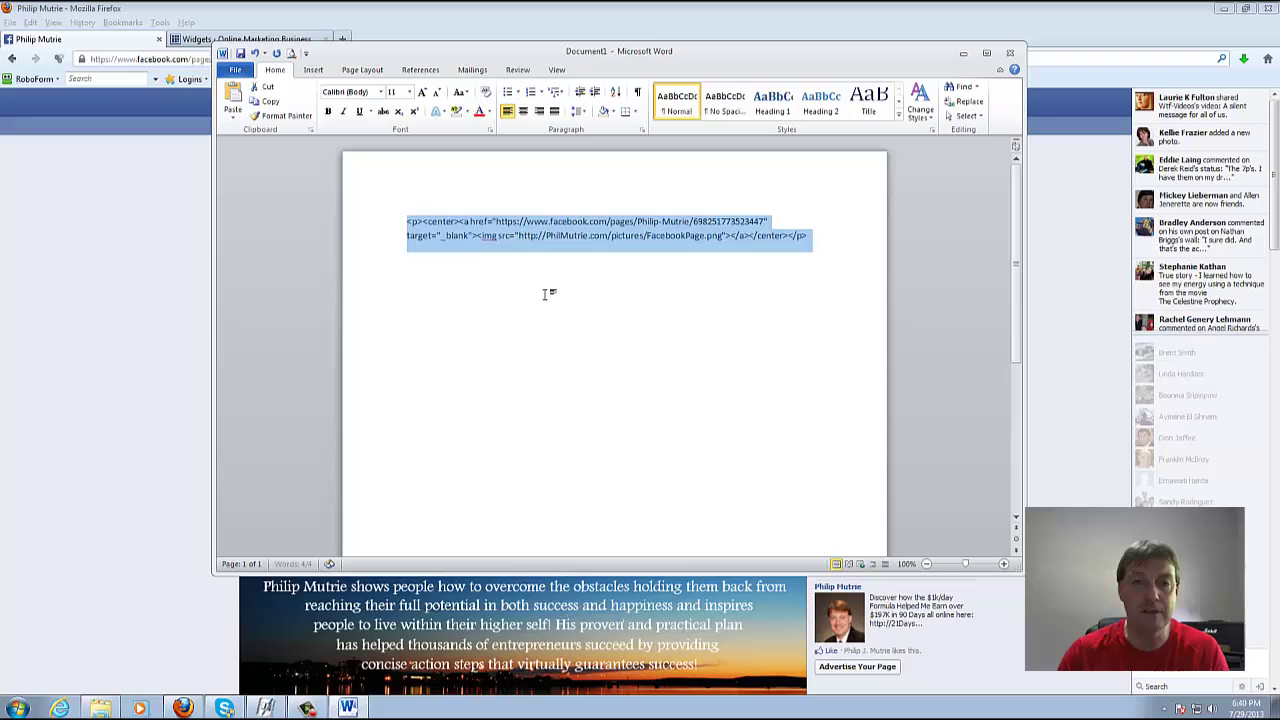
click(450, 237)
Copy the banner code paragraph, minimize Word, and go to the WordPress Widgets page
drag(407, 221, 812, 237)
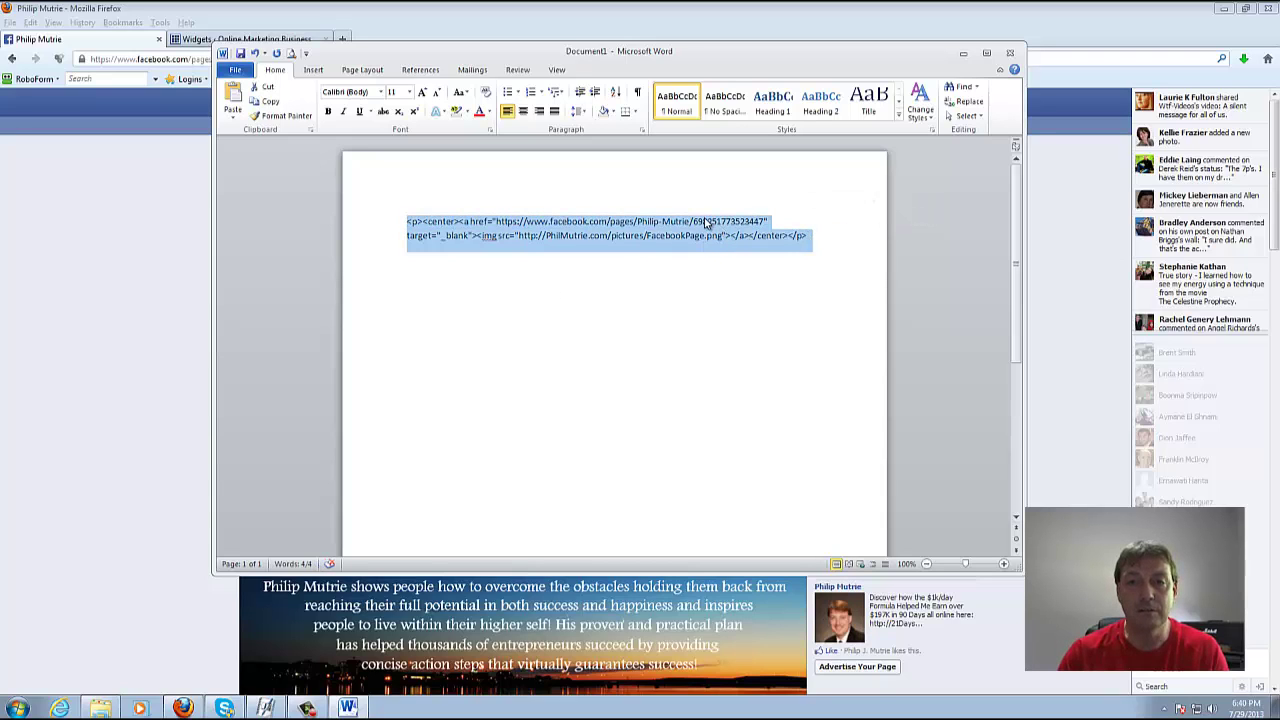
right_click(708, 222)
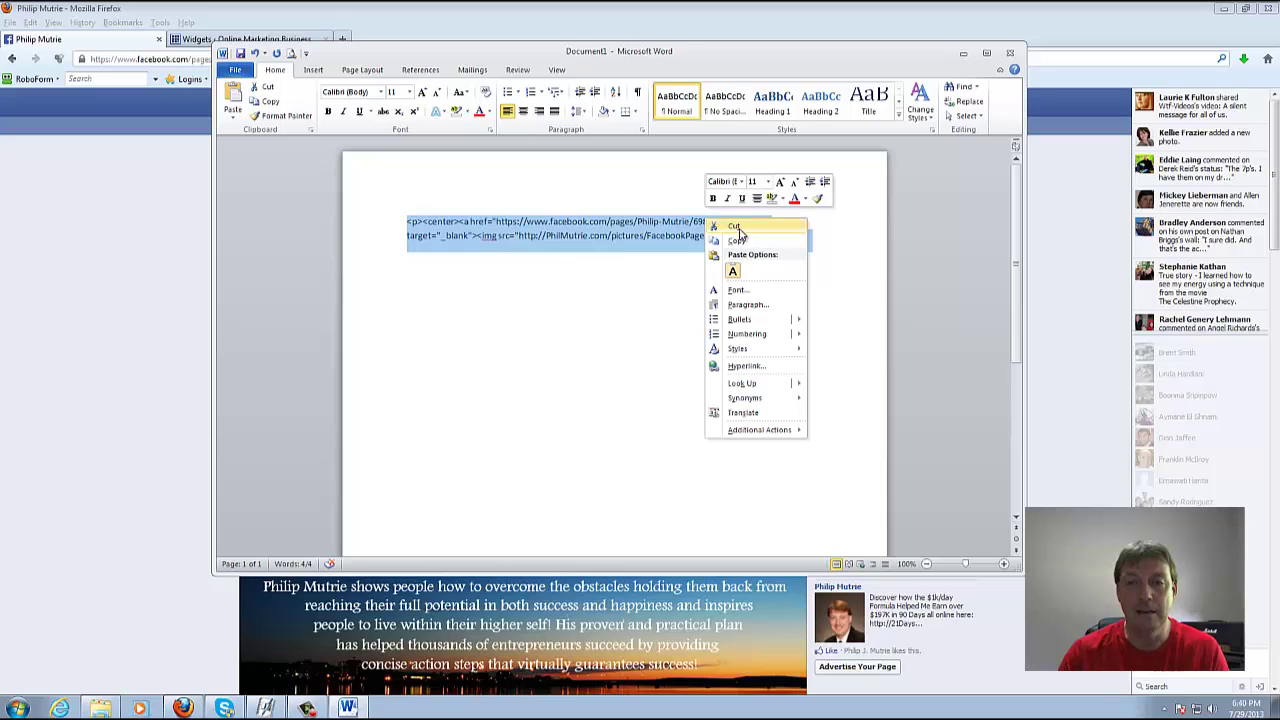
click(741, 242)
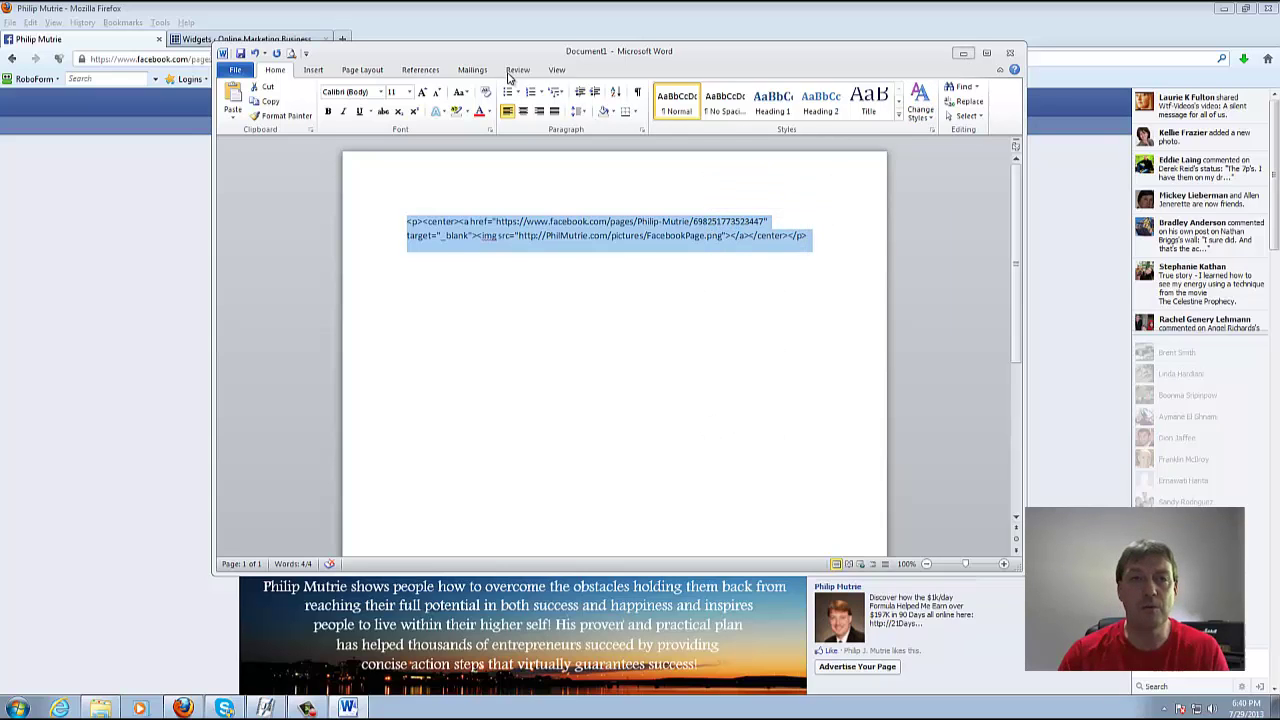
click(964, 58)
click(279, 43)
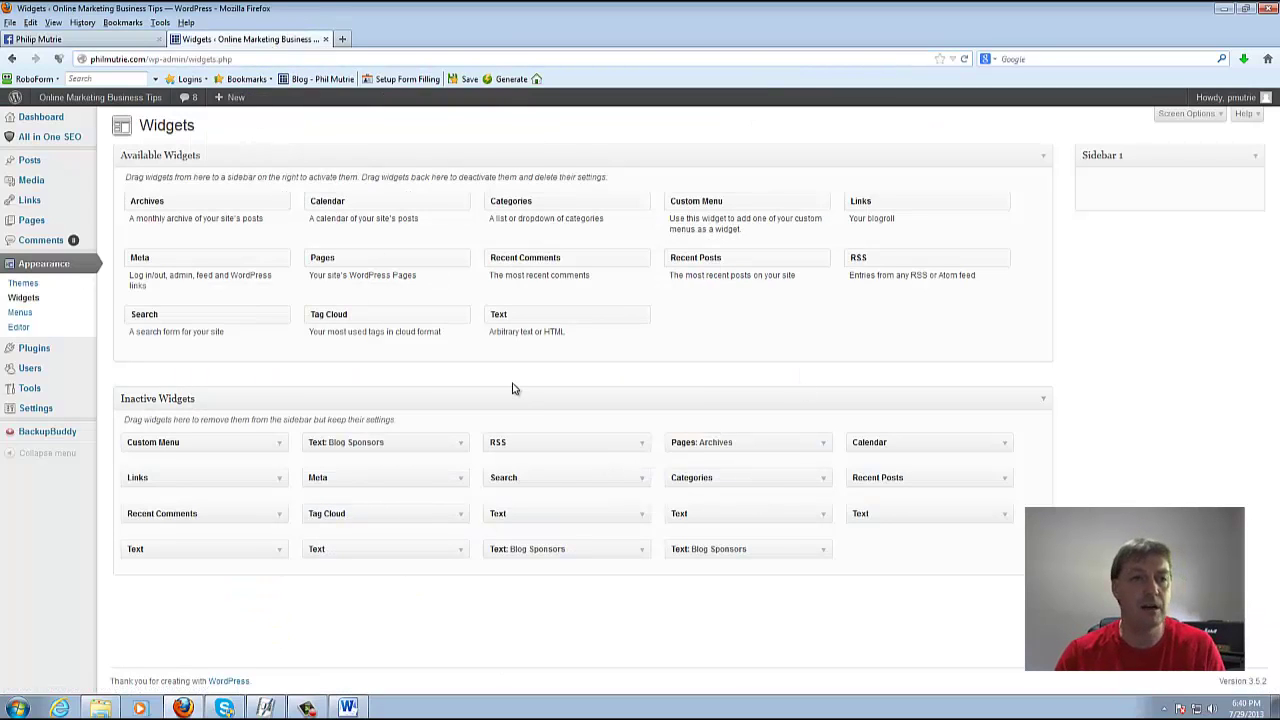
Open Appearance > Editor and load the Copyblogger Header (header.php) template
click(24, 328)
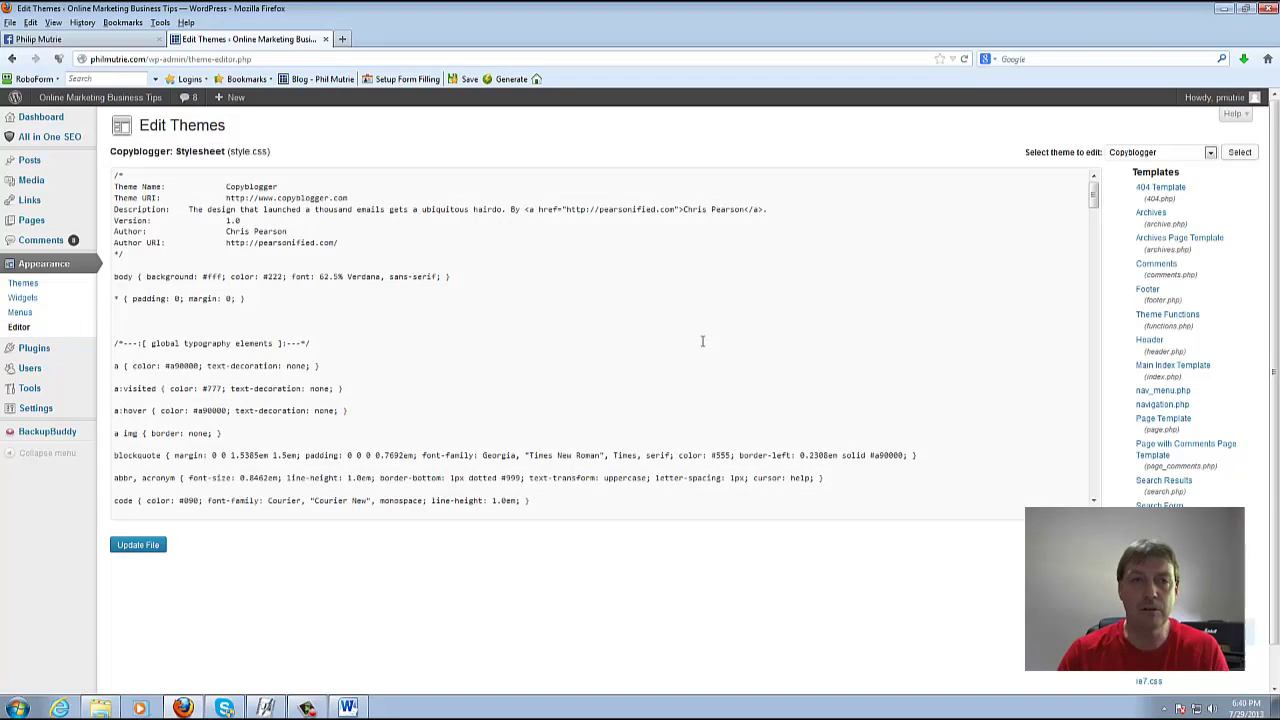
click(1152, 342)
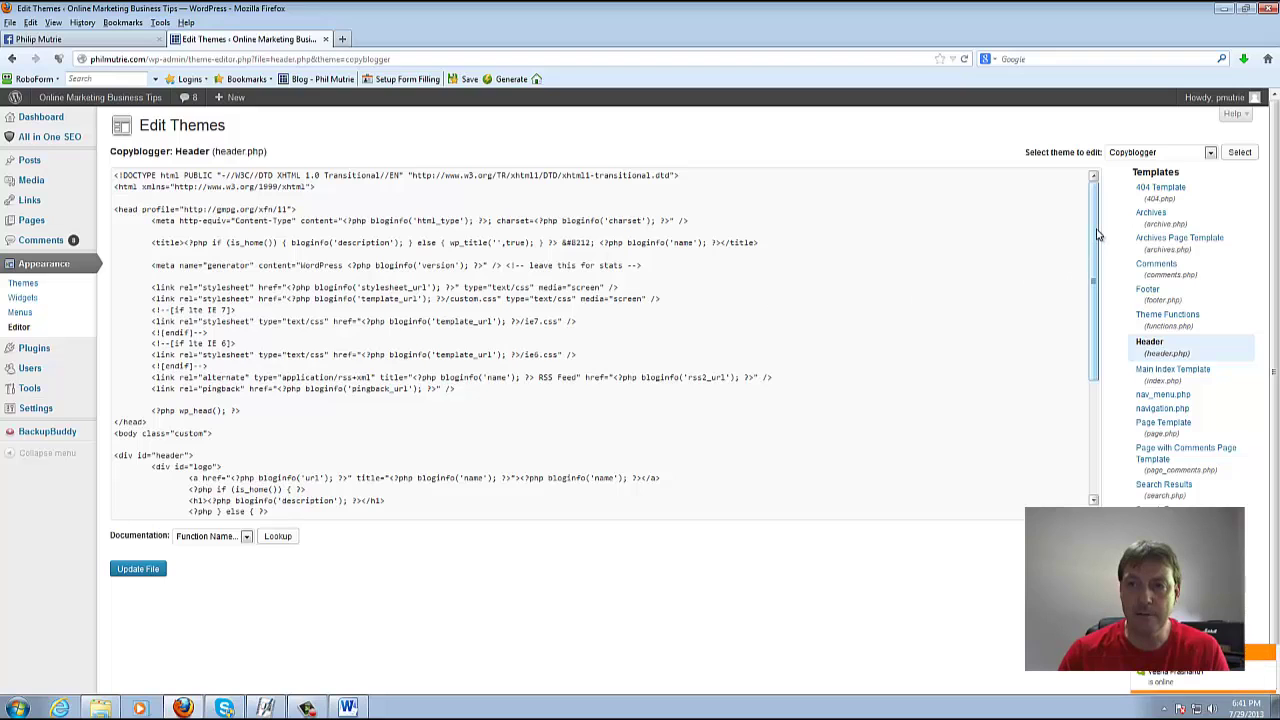
Paste the Facebook banner link code below header.php's closing div tag and save the template
drag(1099, 232, 1100, 371)
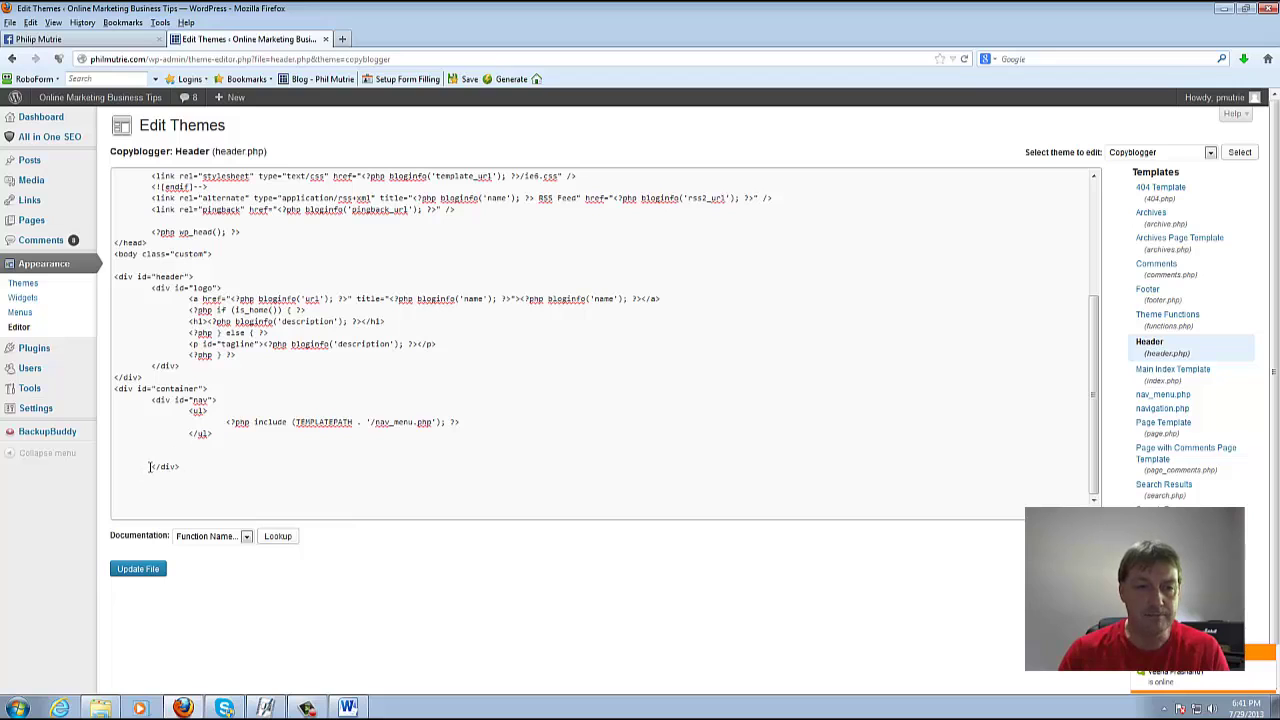
shift+click(189, 469)
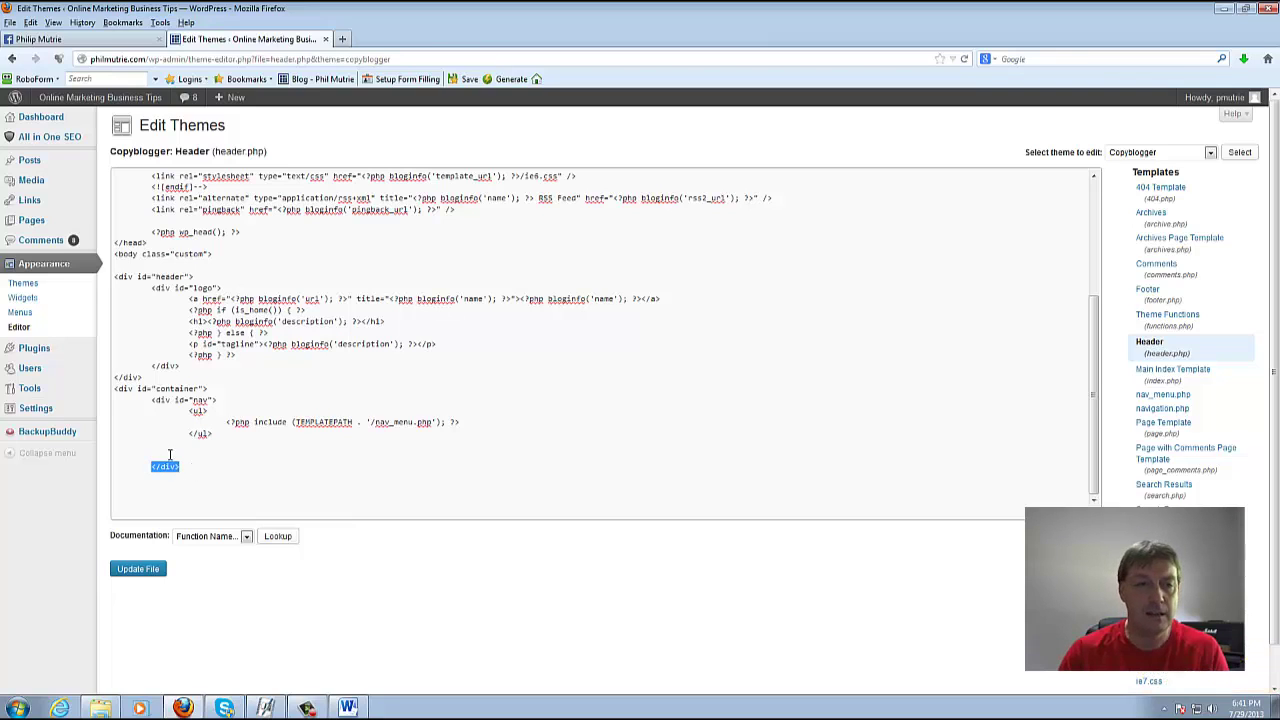
click(156, 449)
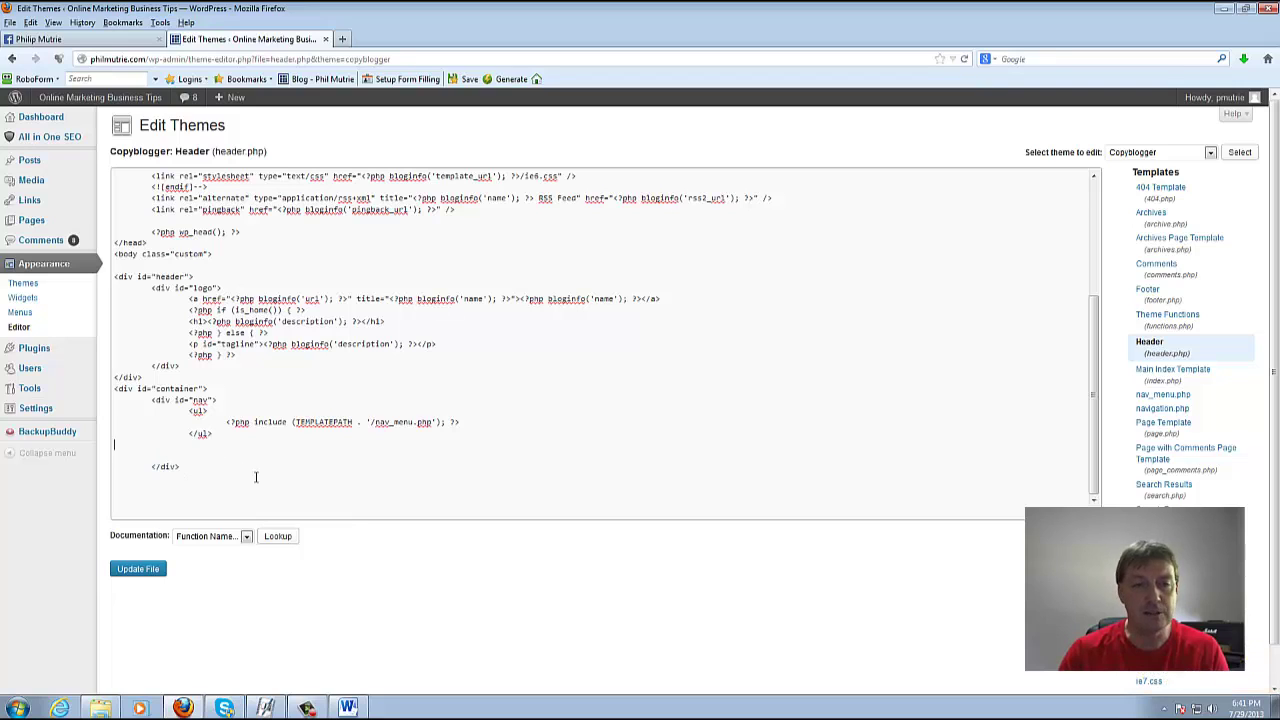
click(149, 489)
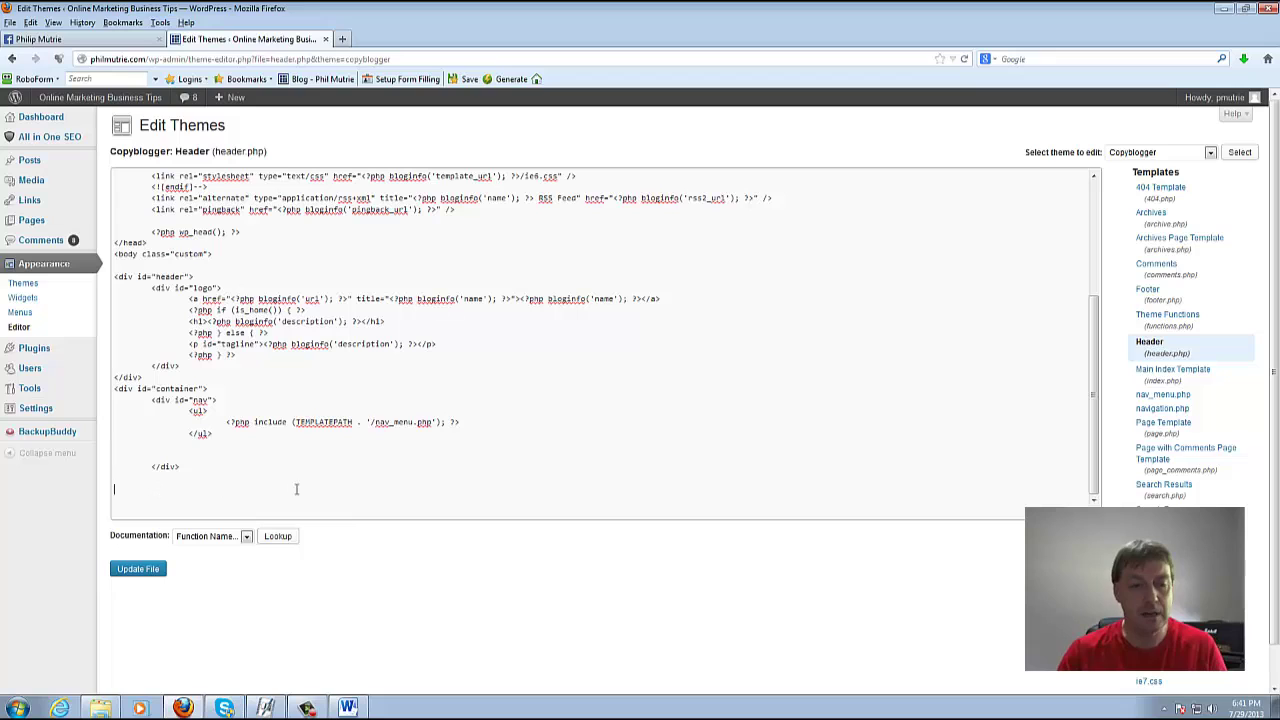
key(ctrl+v)
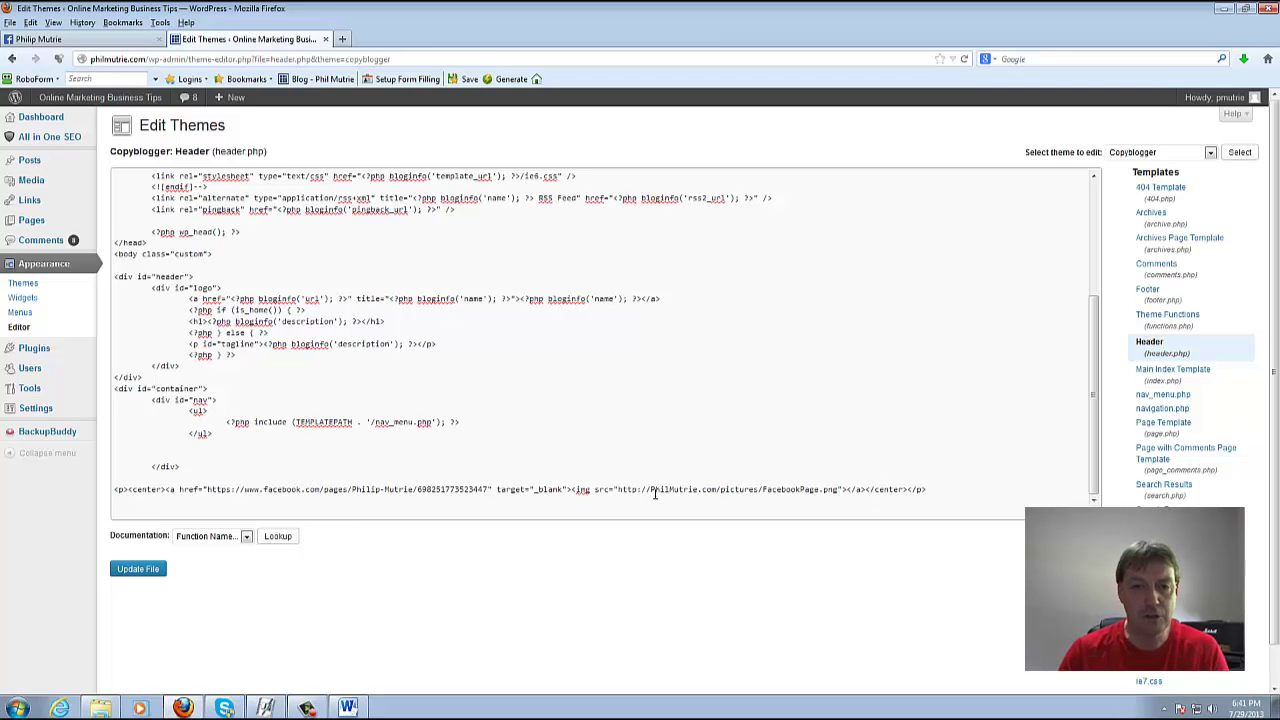
click(145, 571)
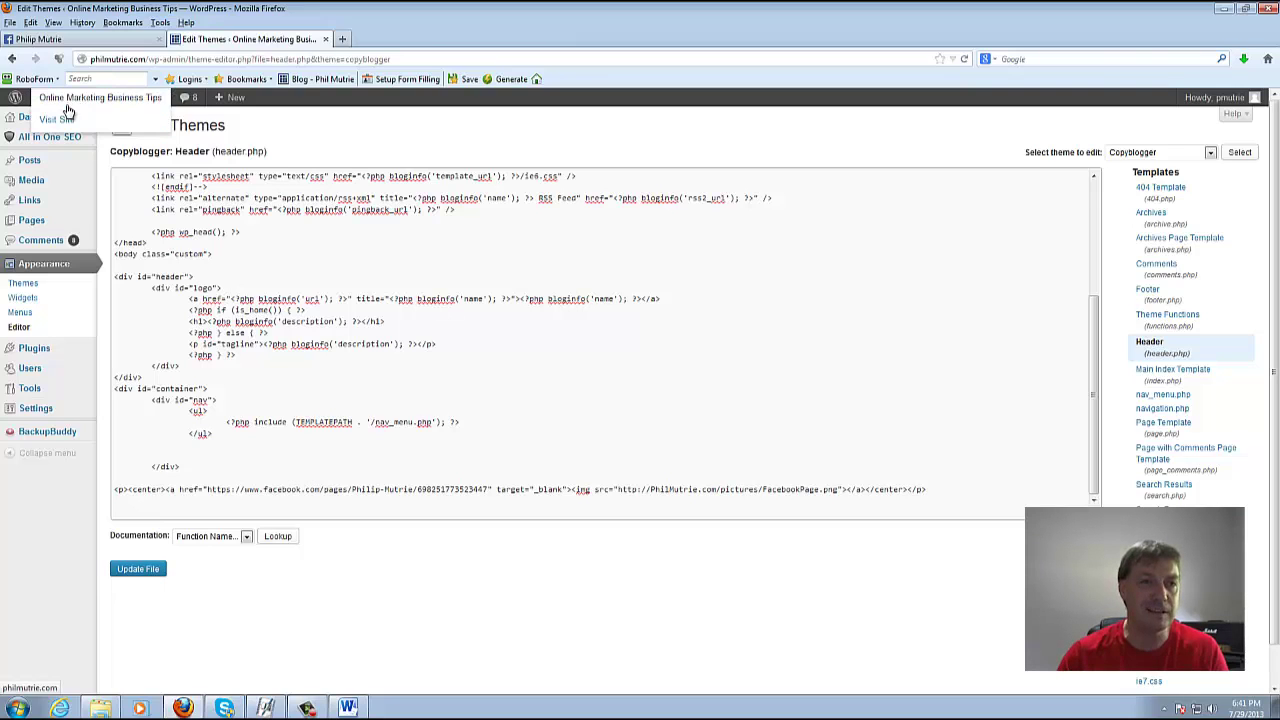
mouse_move(70, 100)
right_click(59, 122)
Open the live blog in a new tab, view it, then return to the header editor
click(118, 129)
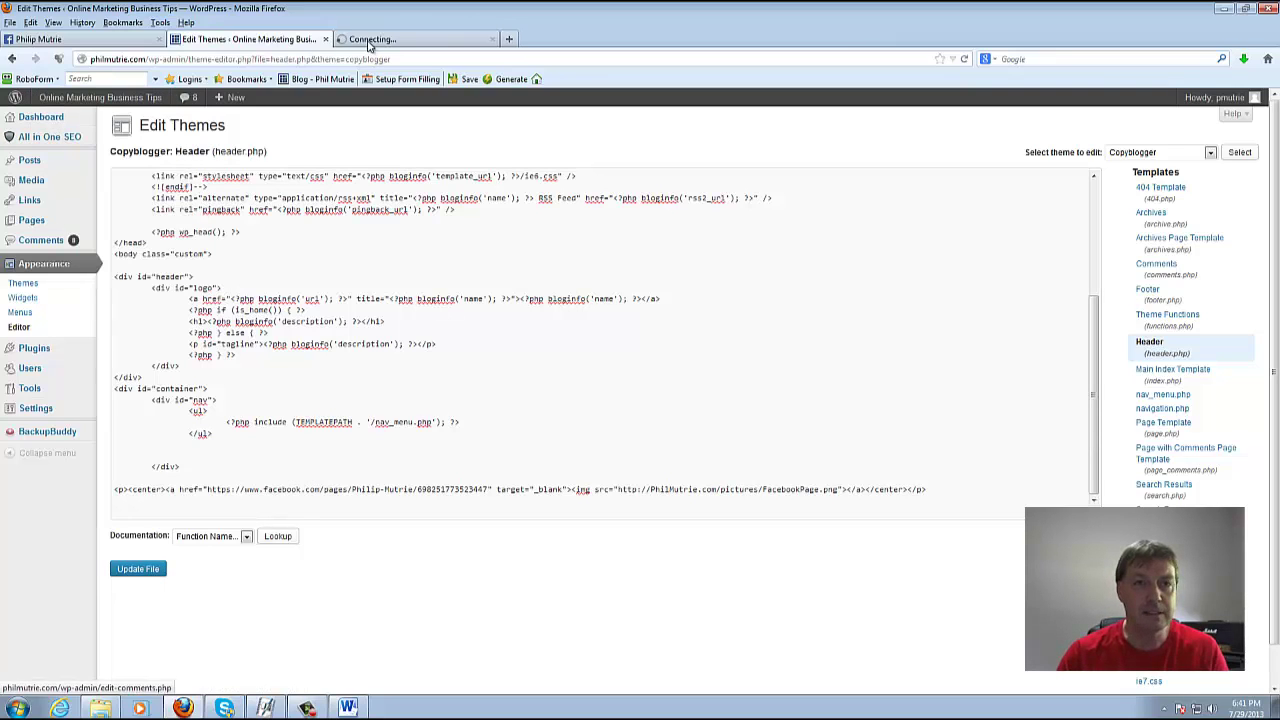
click(410, 40)
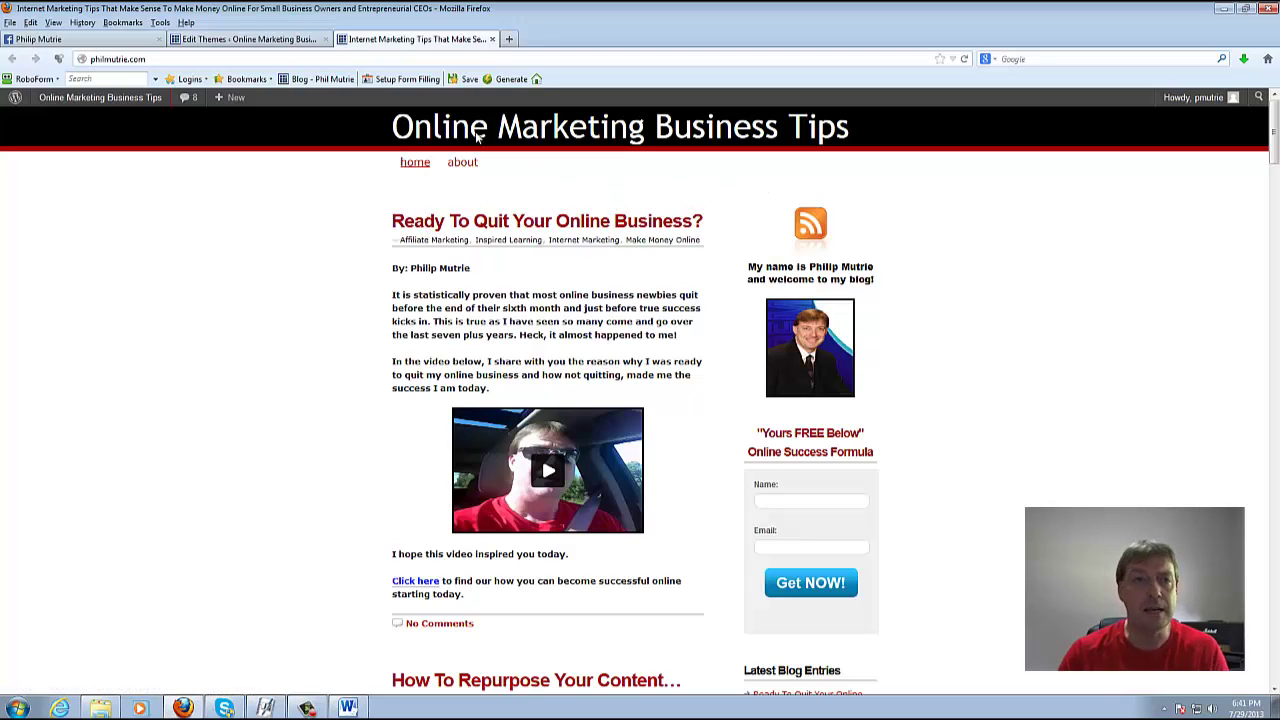
click(266, 42)
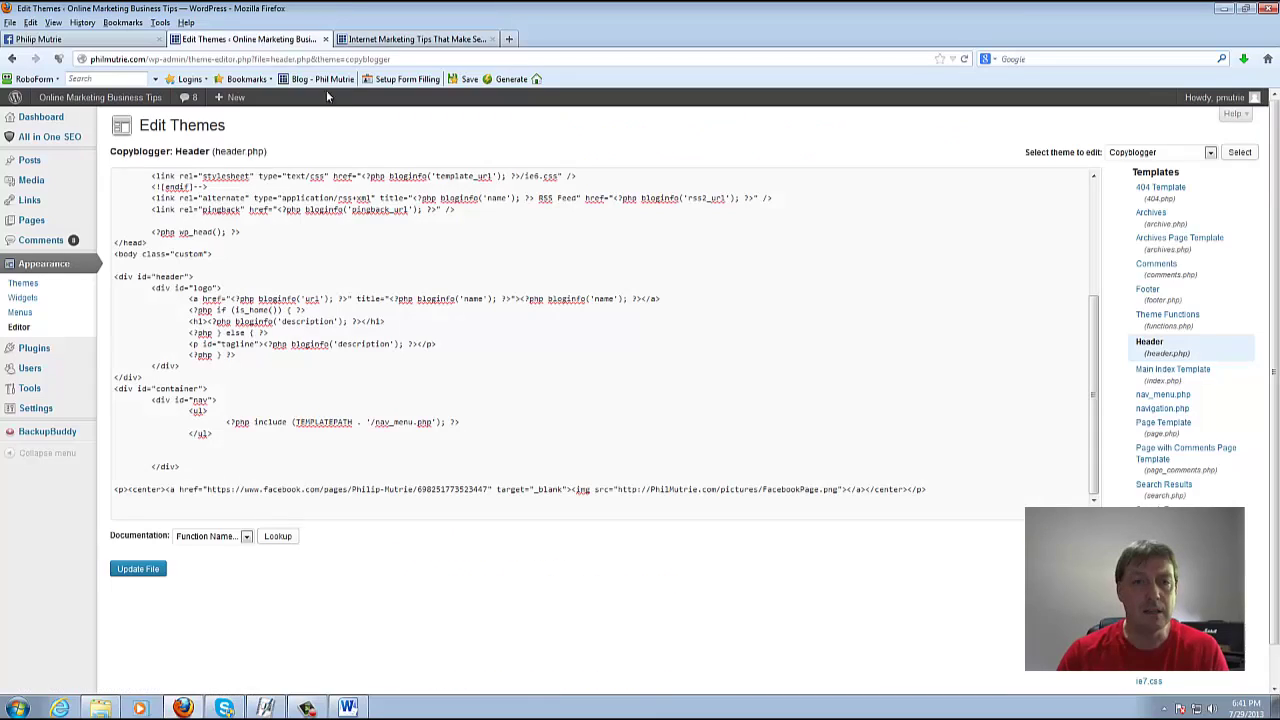
Update header.php and reload the blog tab to show the Facebook banner
click(137, 572)
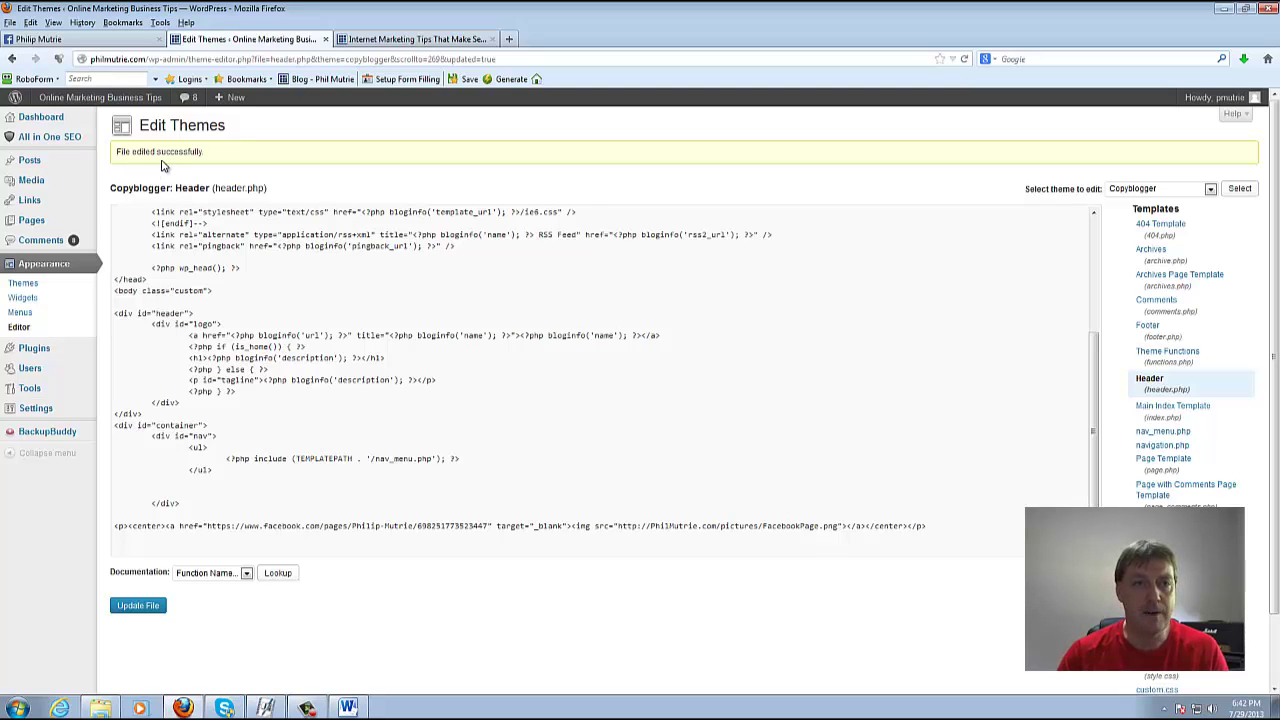
click(420, 40)
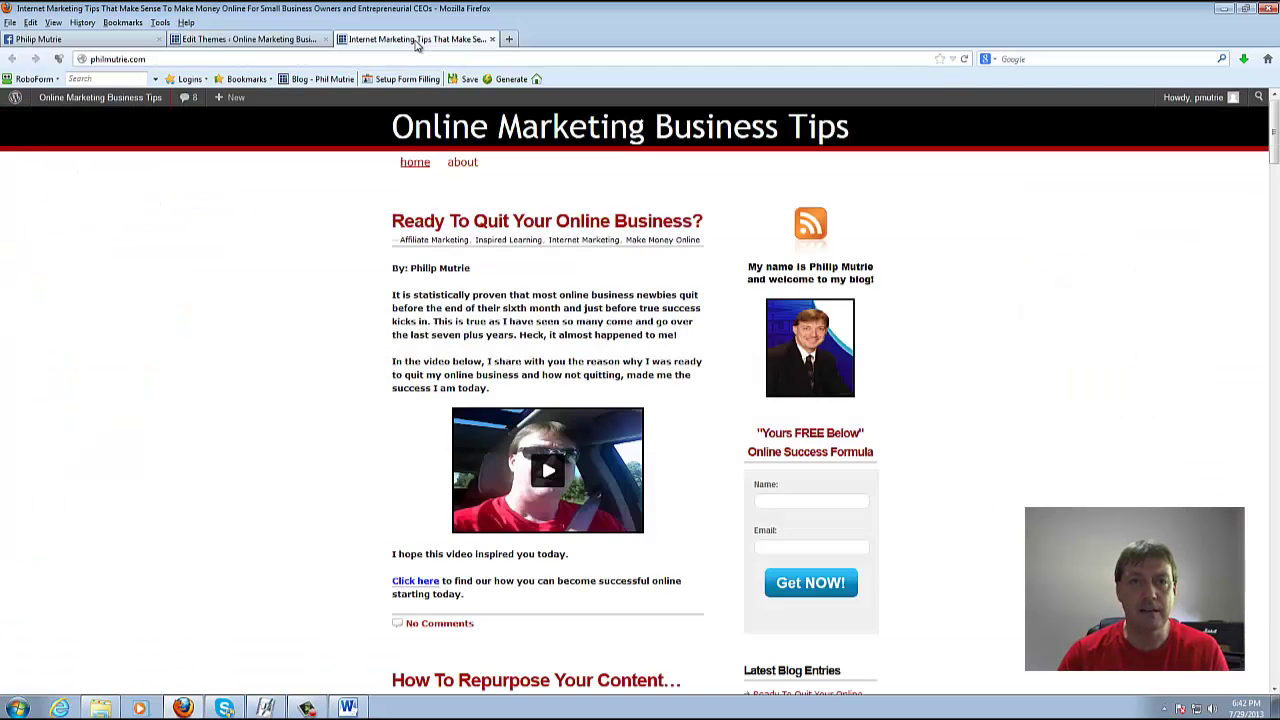
right_click(1028, 249)
click(1062, 287)
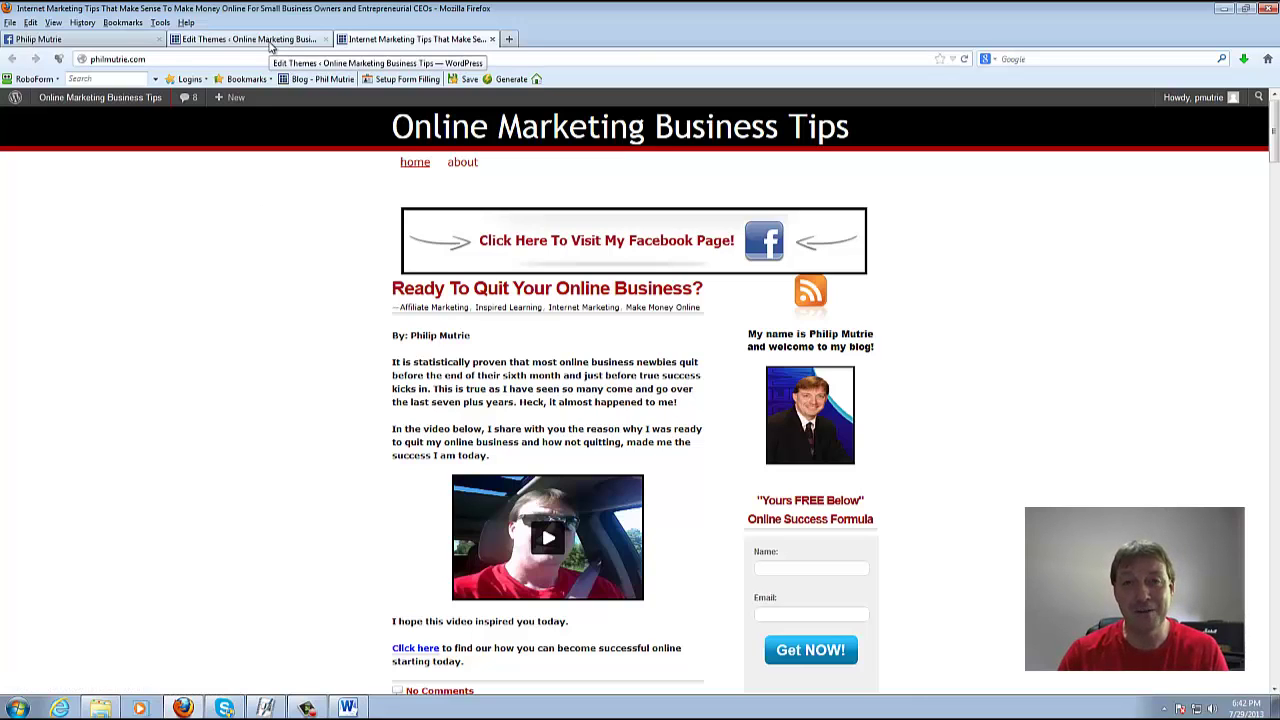
Cut the Facebook banner line, paste it directly below the nav list's </ul>, and update the file
click(262, 39)
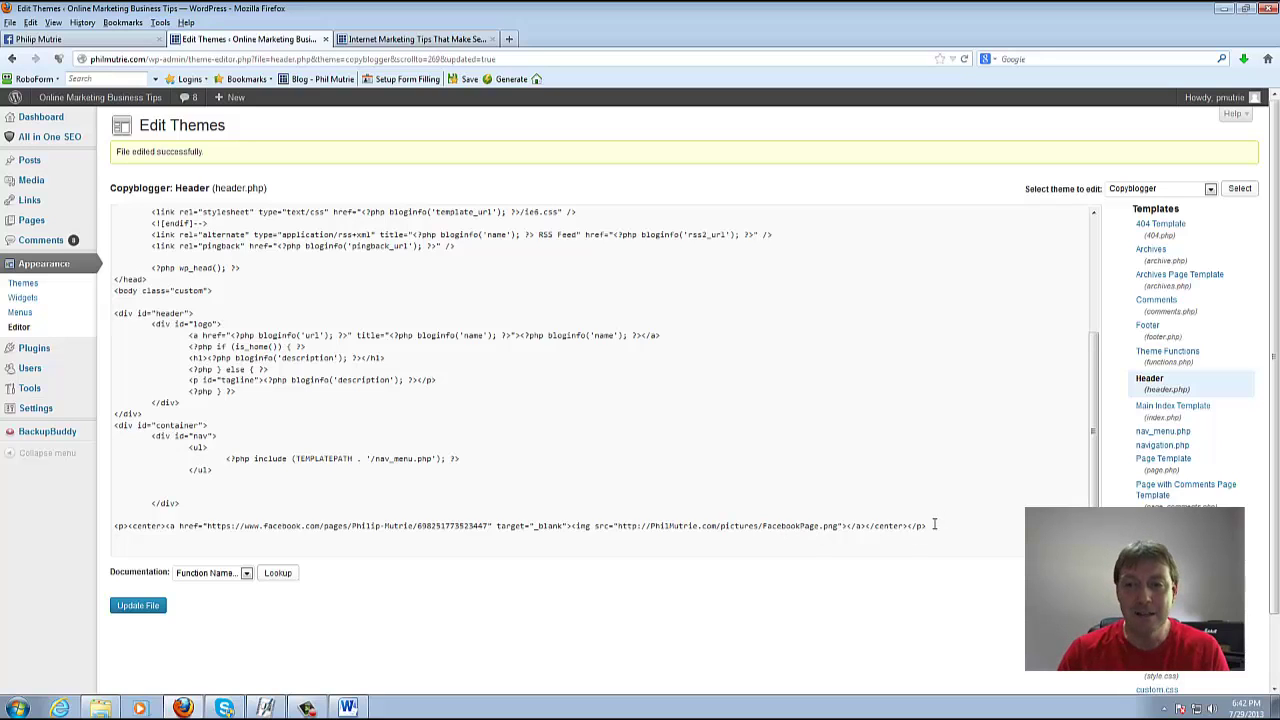
drag(930, 525, 533, 509)
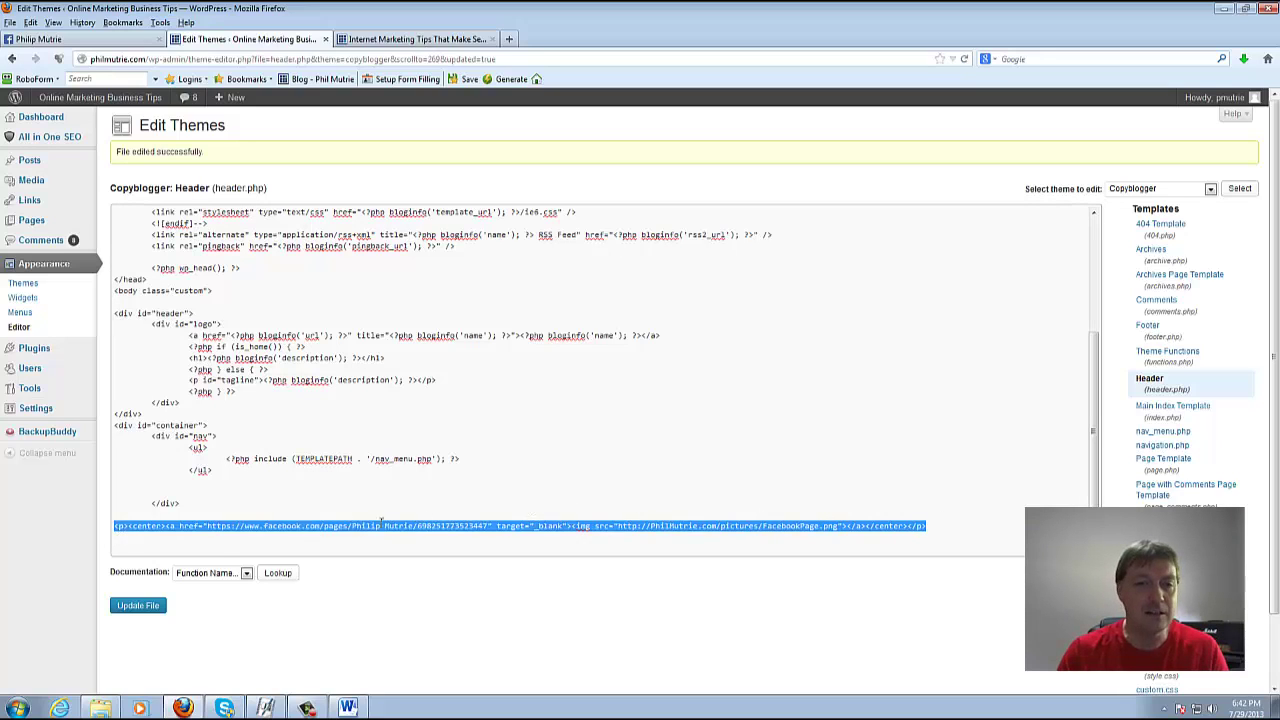
drag(381, 519, 119, 530)
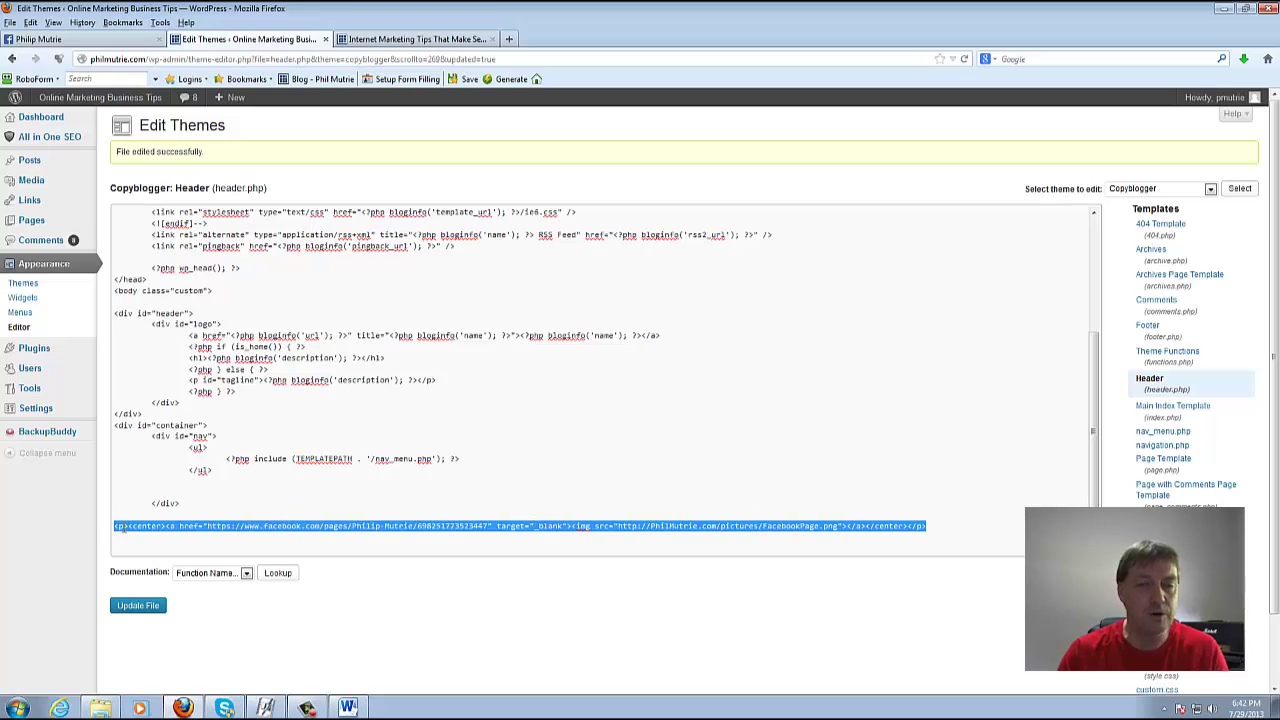
right_click(120, 529)
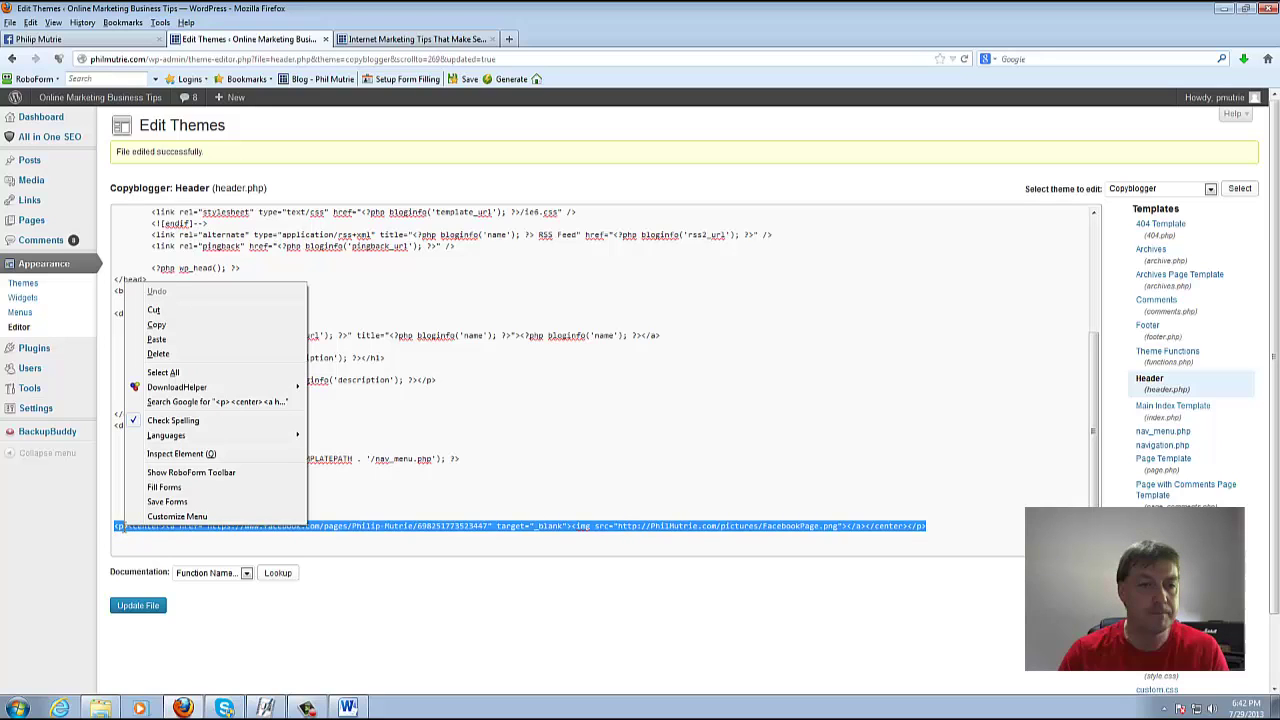
click(155, 310)
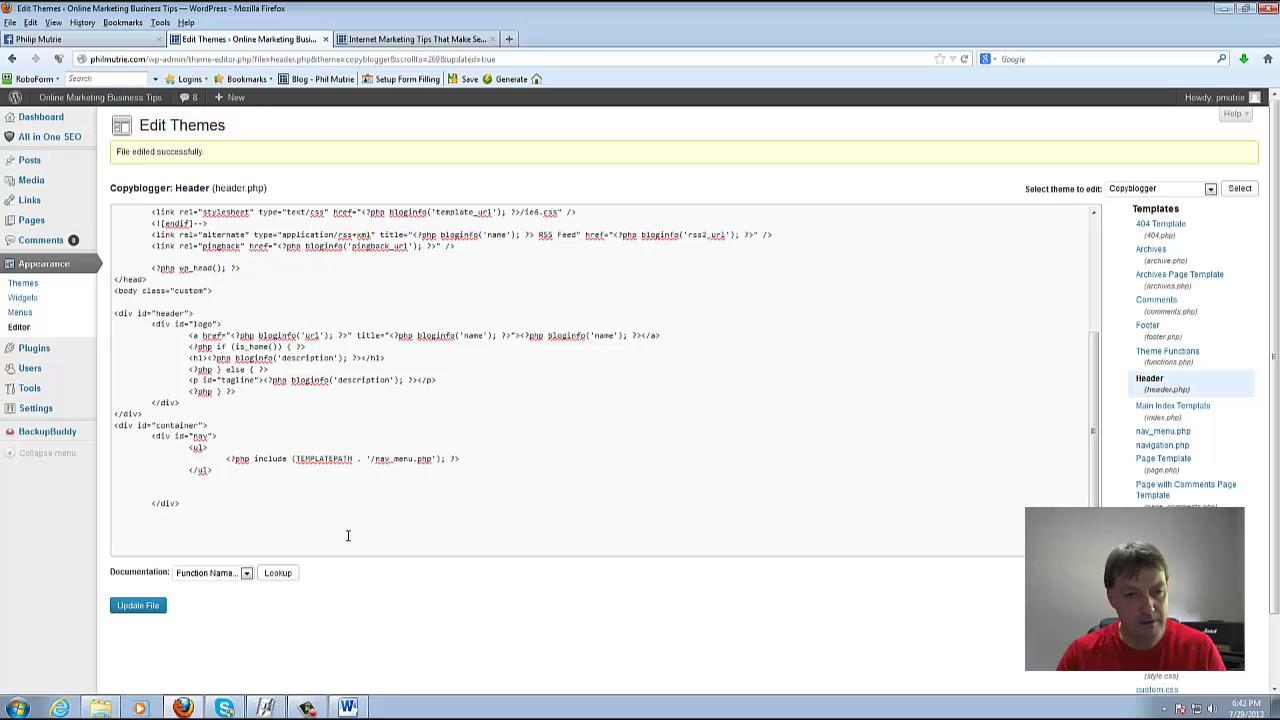
key(ctrl+v)
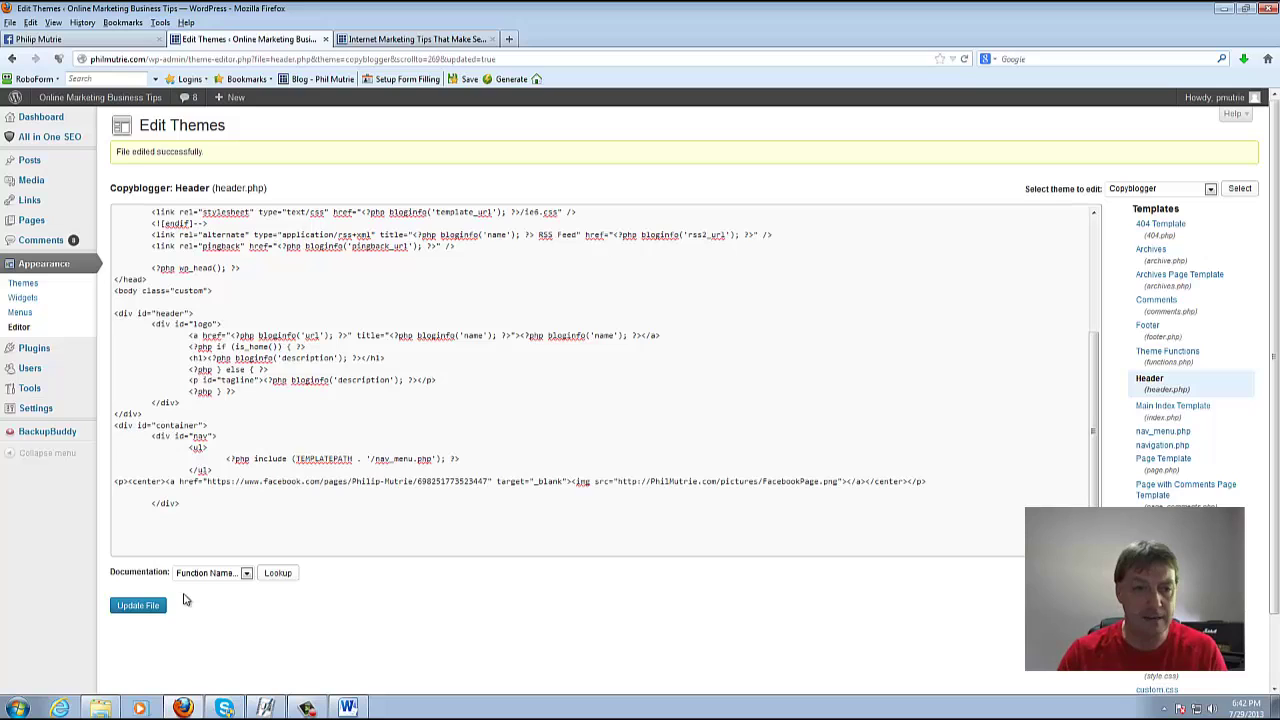
click(138, 605)
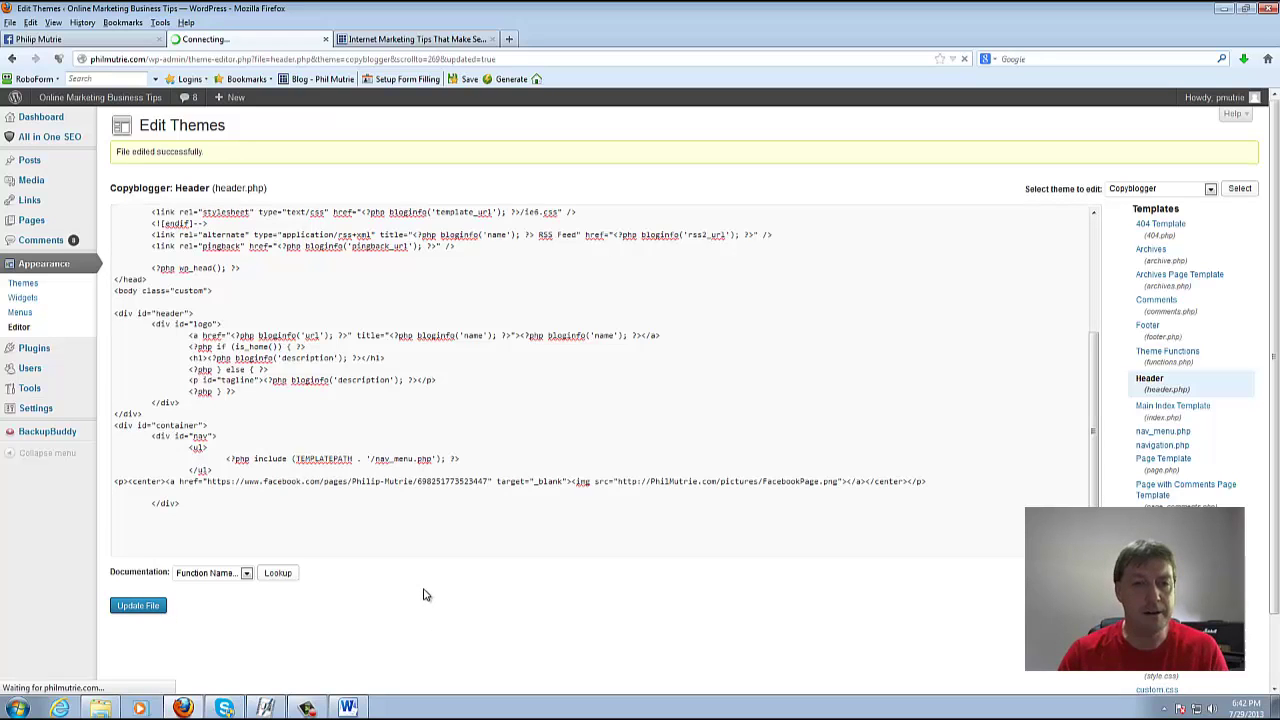
Reload the blog to confirm the Facebook banner now sits under the home and about menu
click(433, 40)
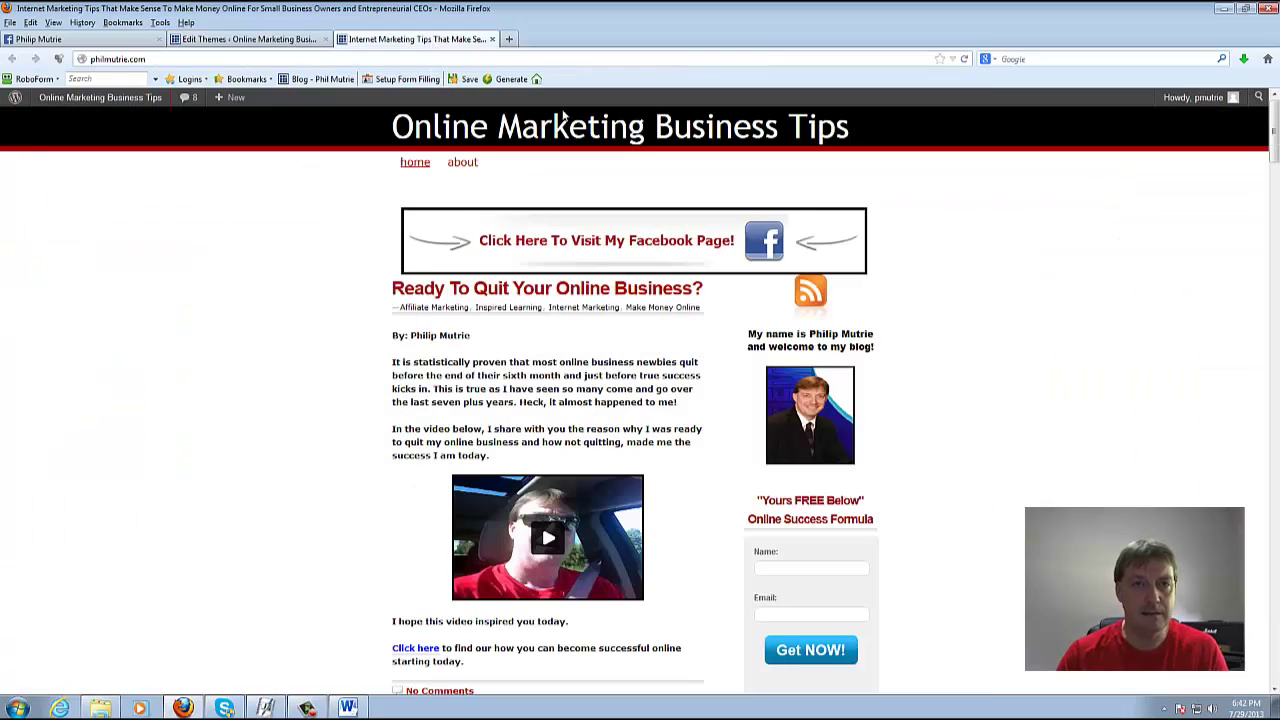
right_click(1004, 250)
click(1047, 288)
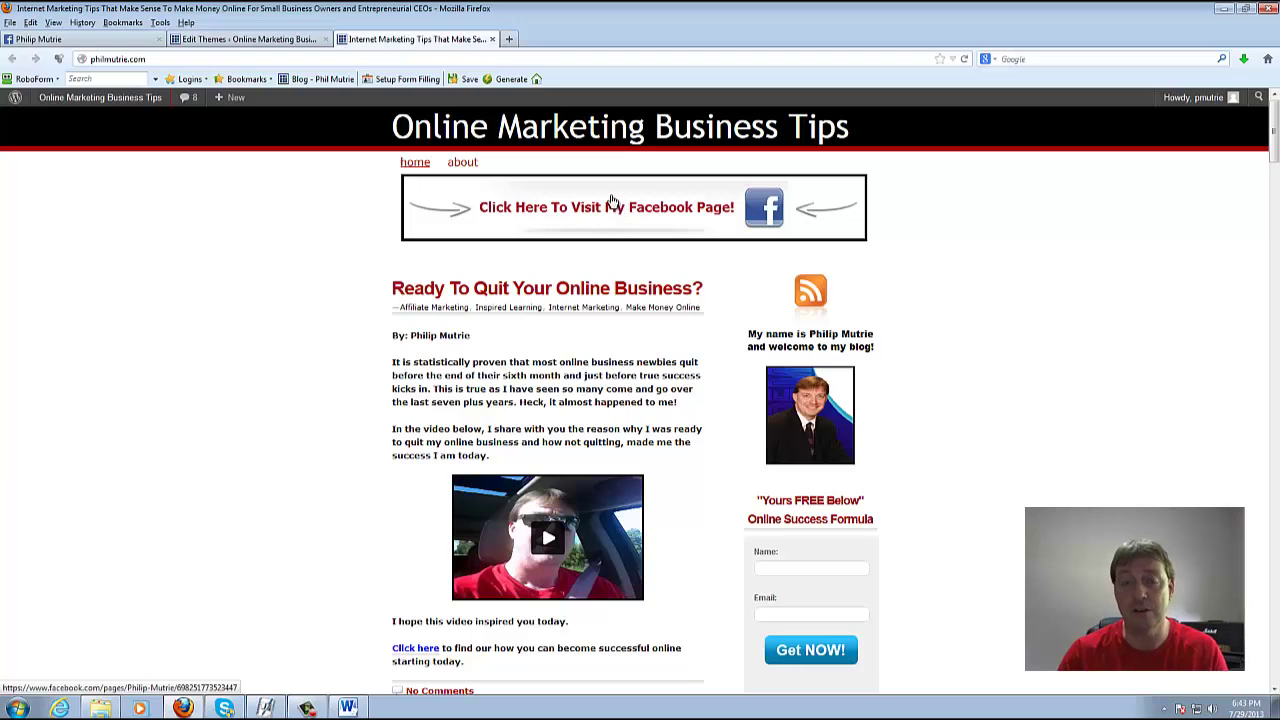
Follow the blog's Facebook banner link and view the Facebook page it opens in a new tab
click(618, 210)
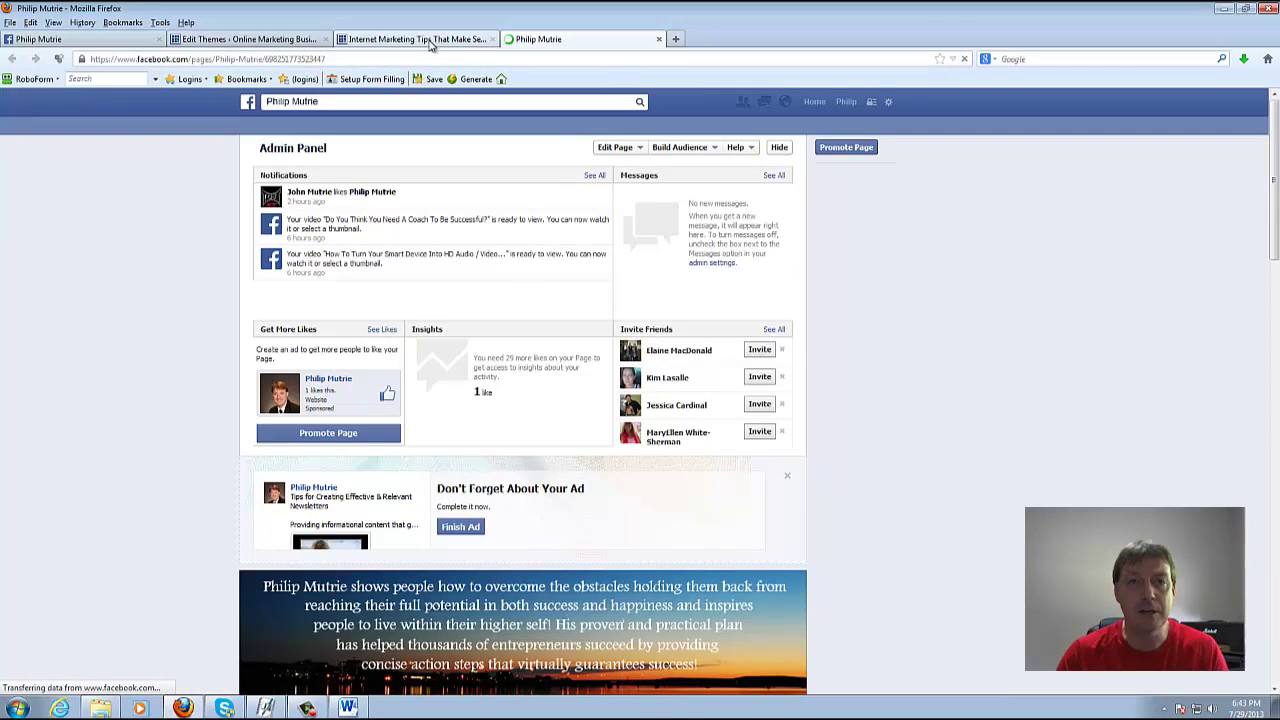
click(466, 40)
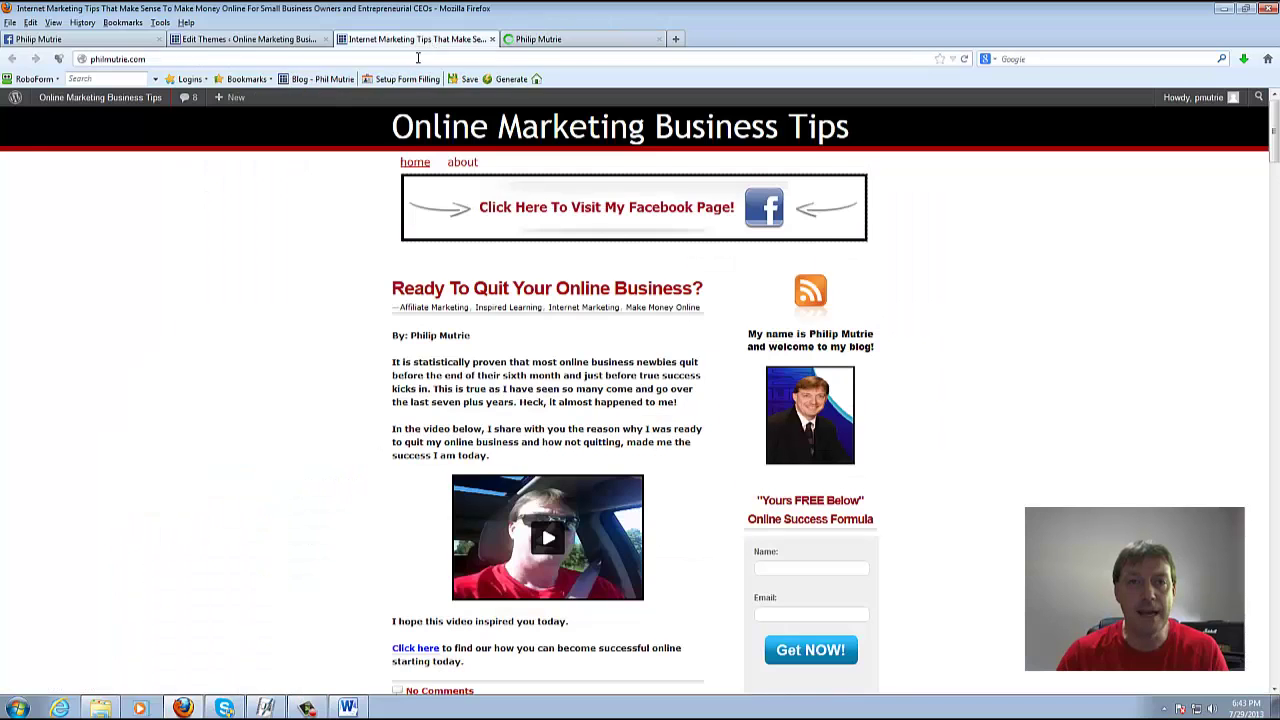
click(585, 42)
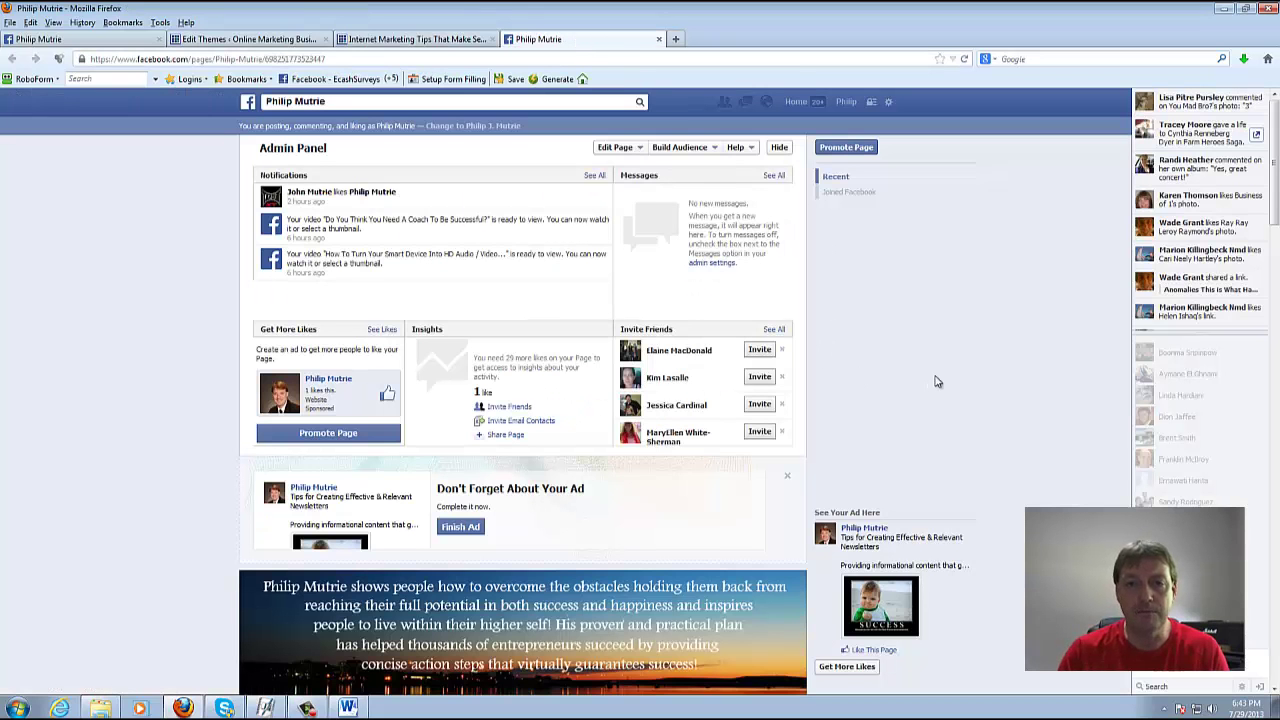